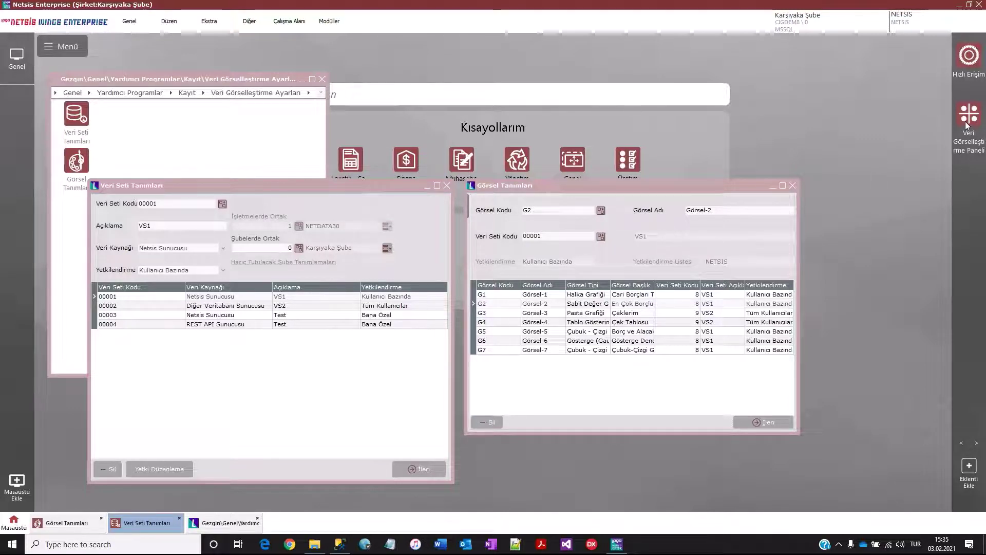
View the Açılışta Görüntülensin setting of the Veri Görselleştirme Paneli add-on and cancel out of the add-on settings
left_click(837, 456)
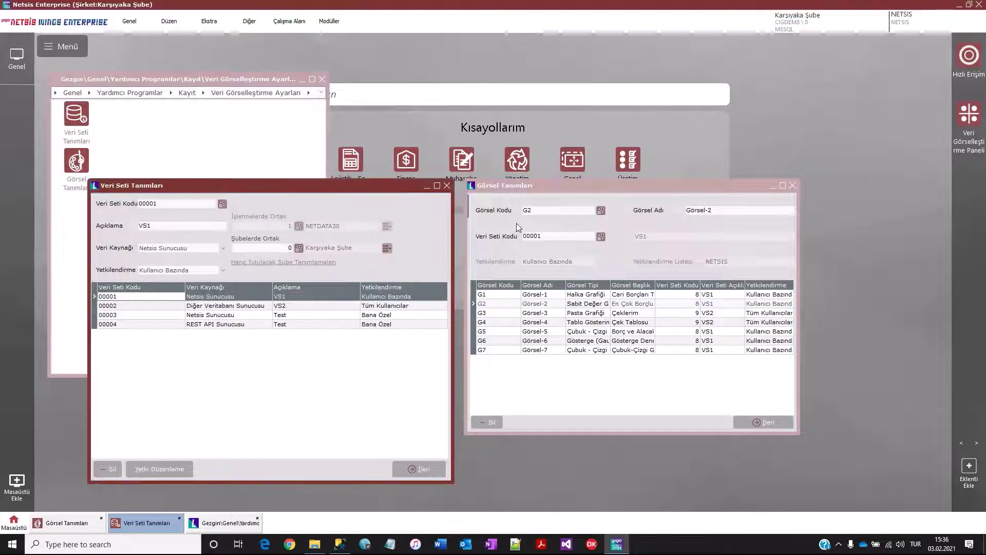
left_click(969, 466)
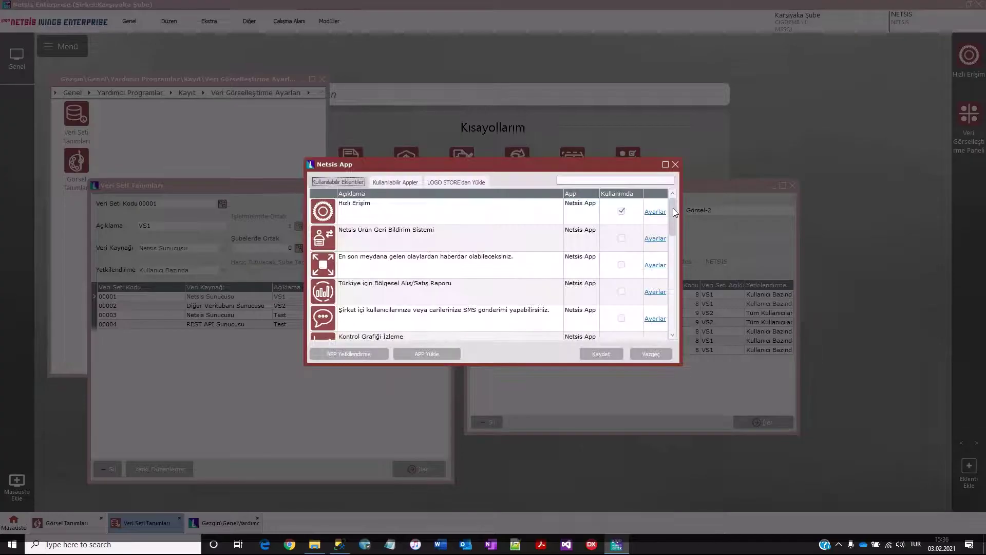
left_click_drag(673, 211, 682, 329)
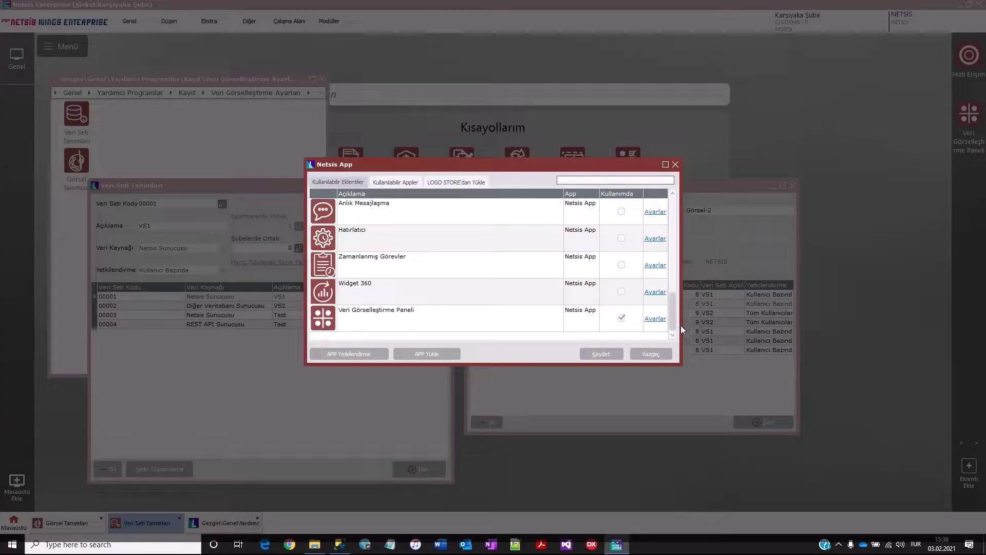
left_click(621, 319)
left_click(660, 319)
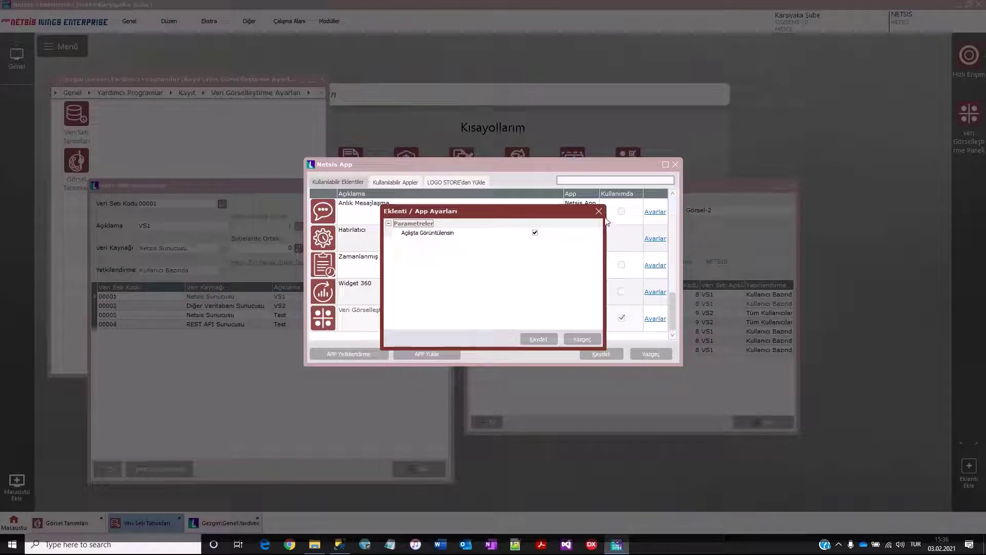
left_click(535, 233)
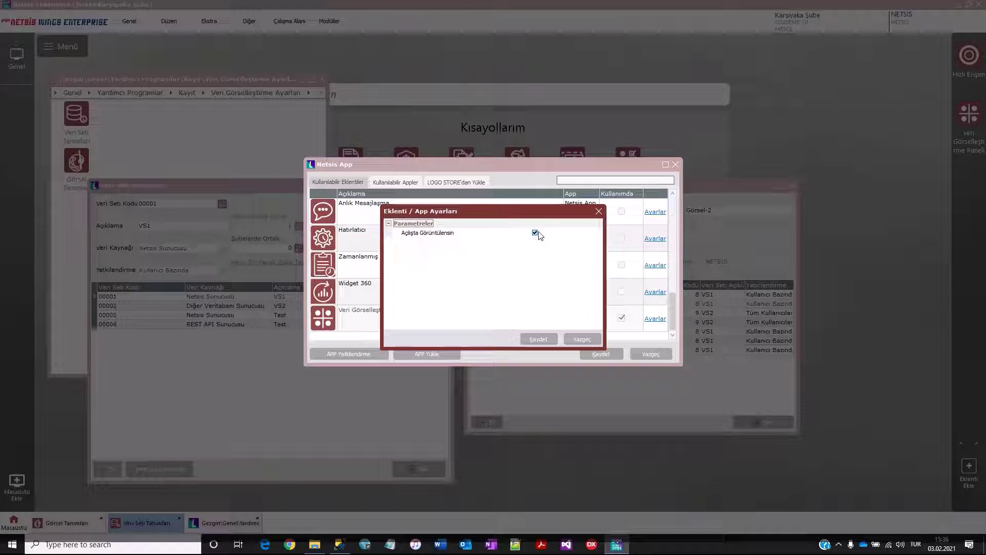
left_click(588, 339)
left_click(637, 353)
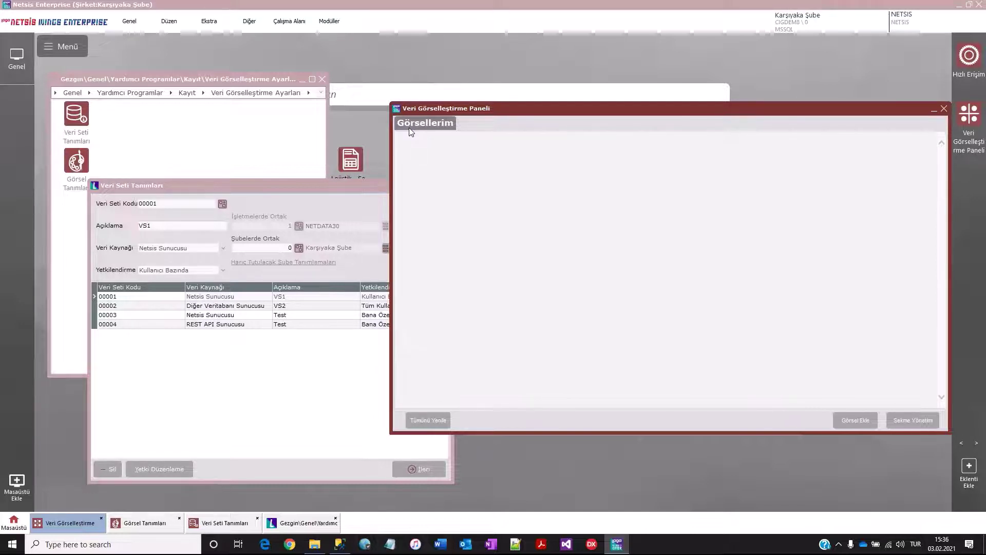
Add a tab named "çekle" to the Veri Görselleştirme Paneli through tab management and reopen the panel
left_click(907, 421)
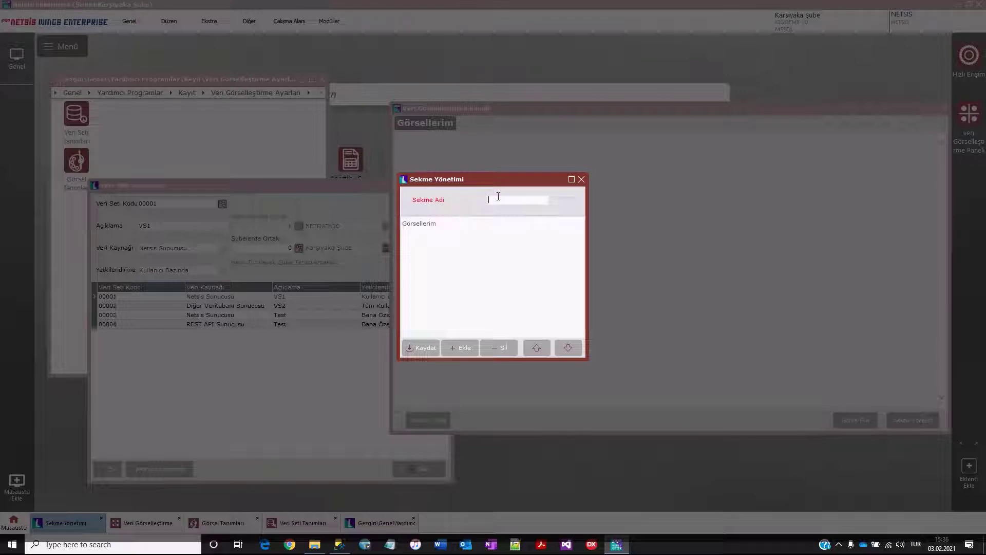
type("g")
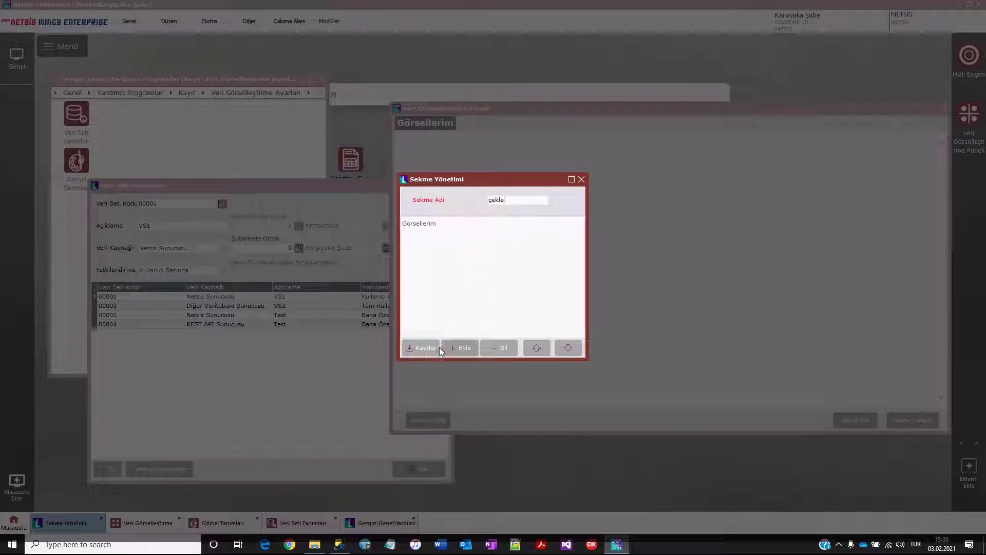
left_click(461, 349)
key("Return")
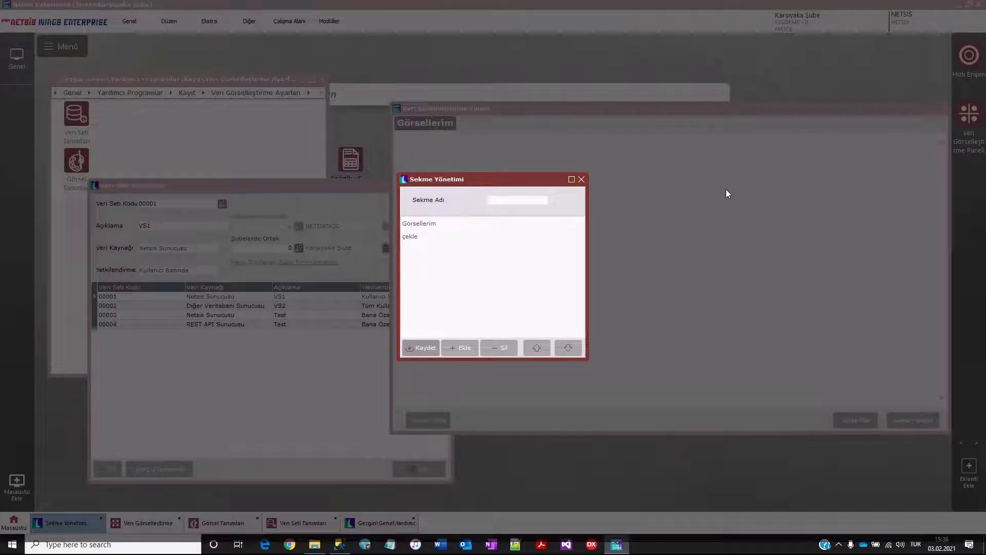
left_click(582, 179)
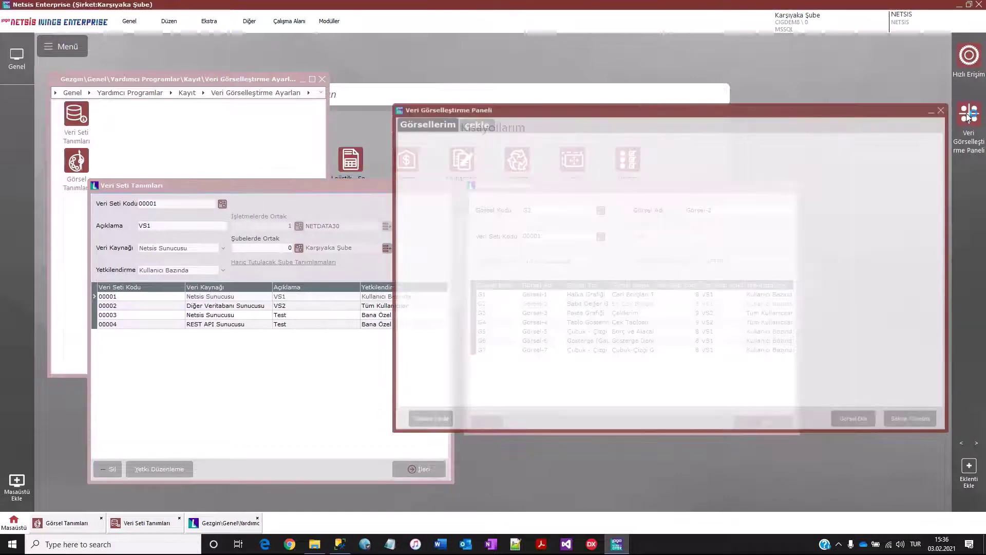
left_click(968, 116)
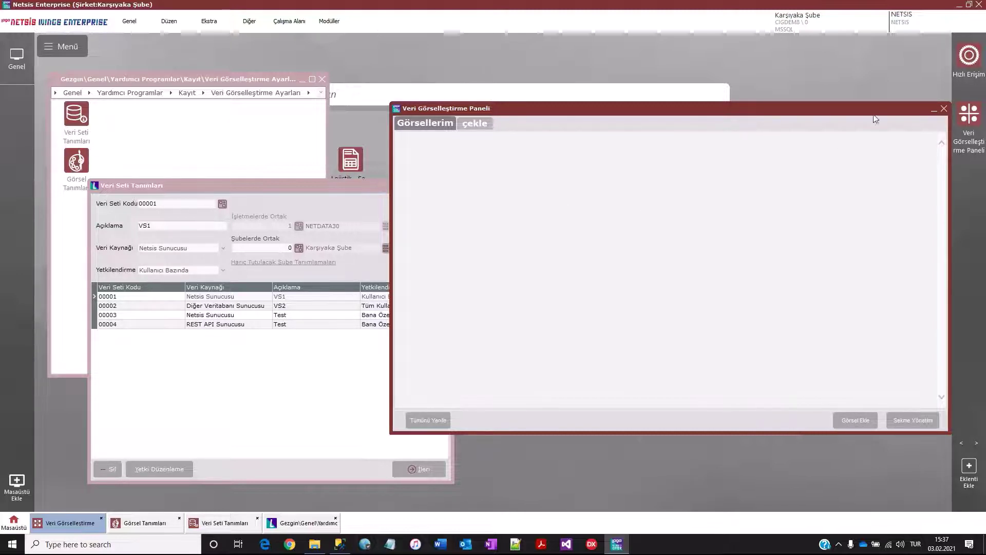
Close the visualization panel and view the Veri Kaynağı options for data set 00001 in Veri Seti Tanımları
left_click(944, 110)
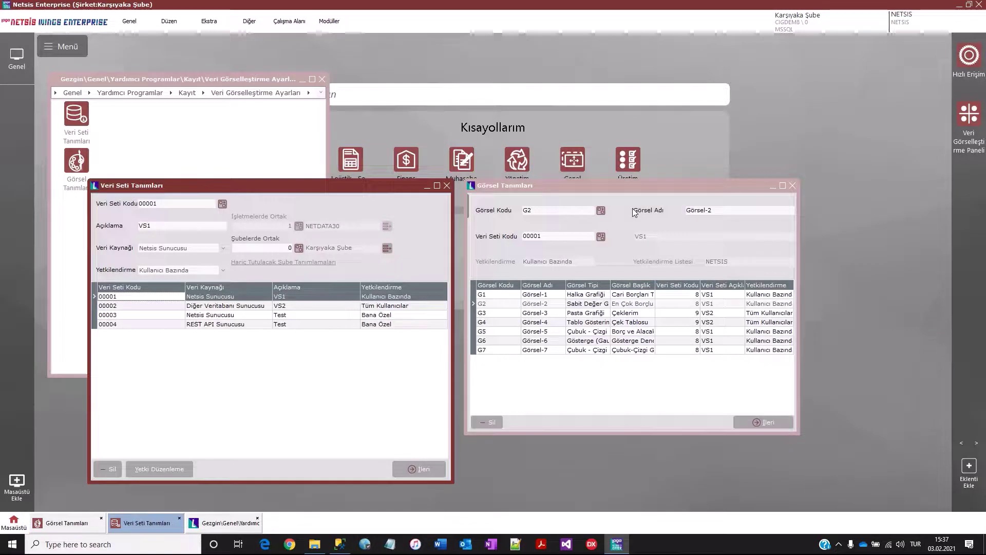
left_click(585, 194)
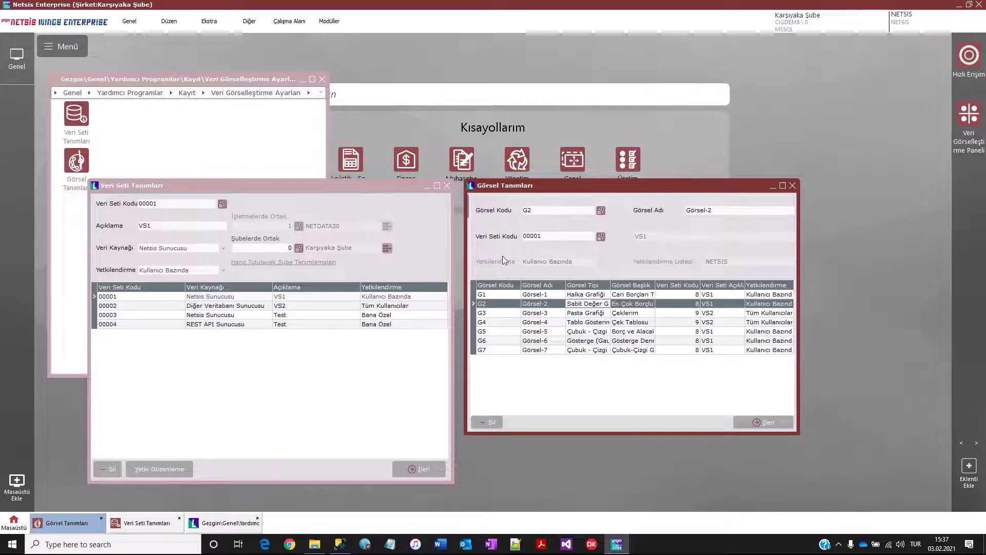
left_click(197, 185)
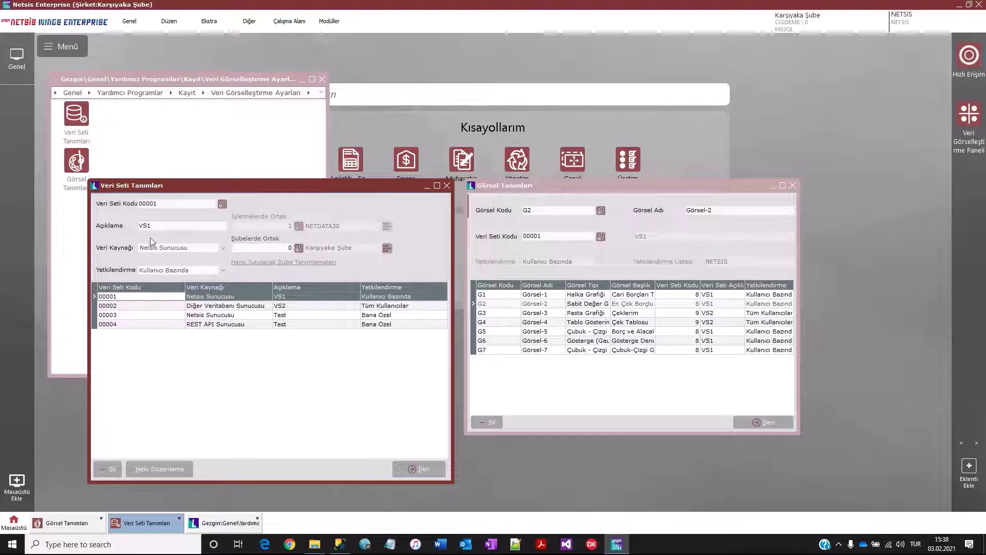
left_click(213, 248)
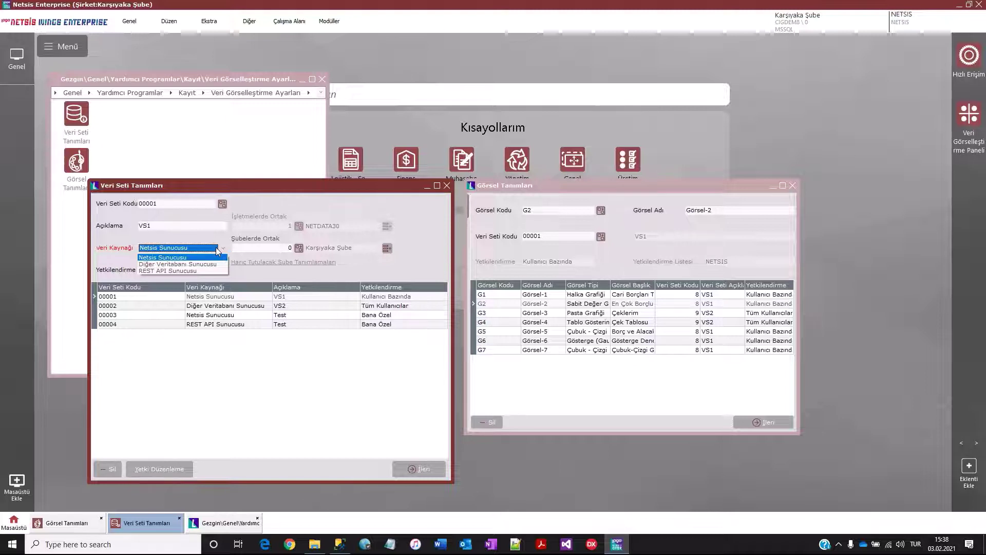
left_click(180, 257)
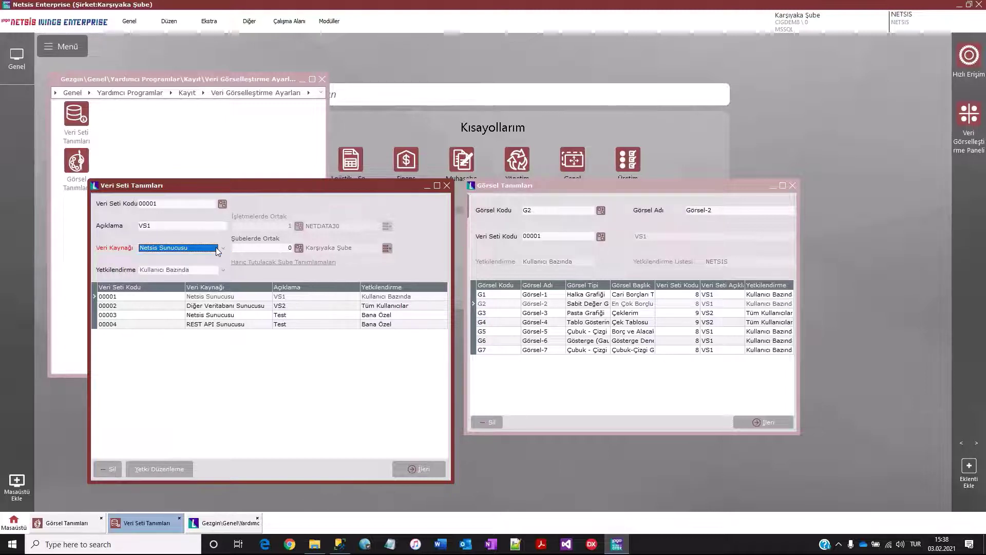
left_click(181, 248)
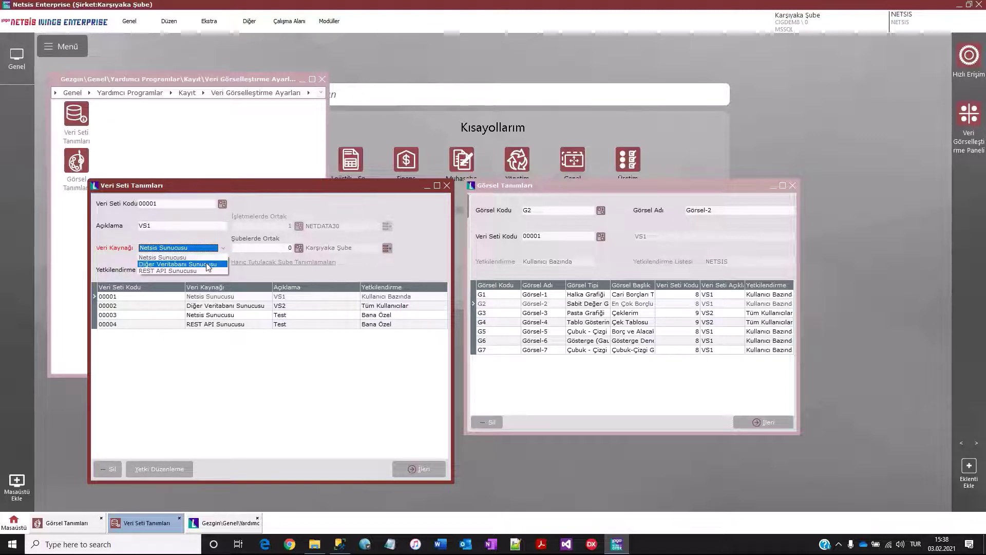
Open data set 00002 and test the connection to its database server
left_click(263, 309)
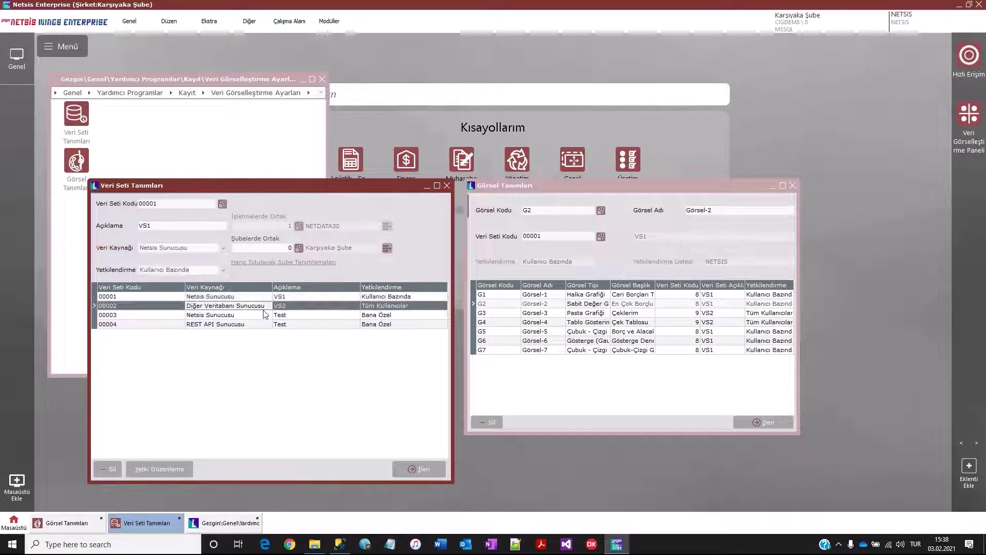
left_click(402, 471)
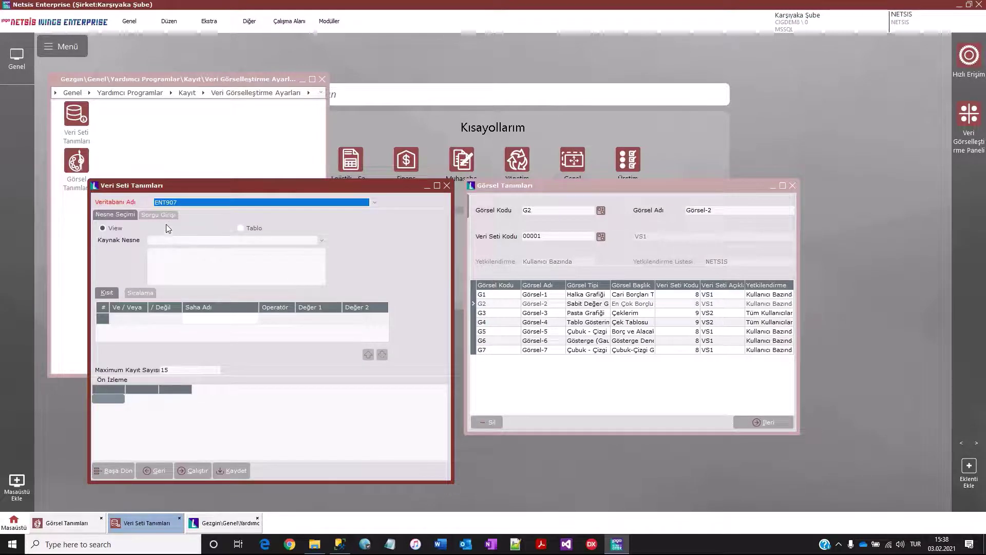
left_click(168, 240)
left_click(171, 254)
key("alt+g")
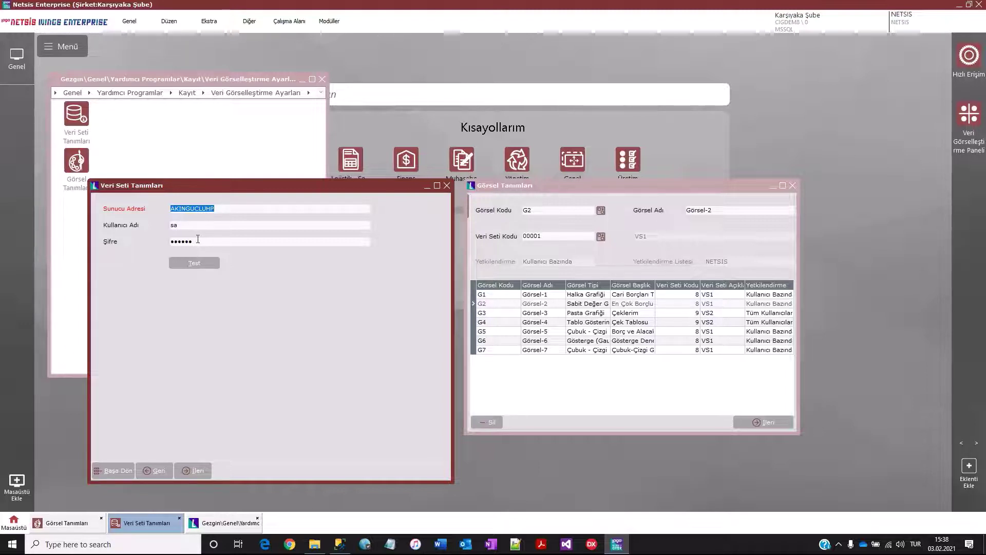
left_click(208, 263)
left_click(565, 304)
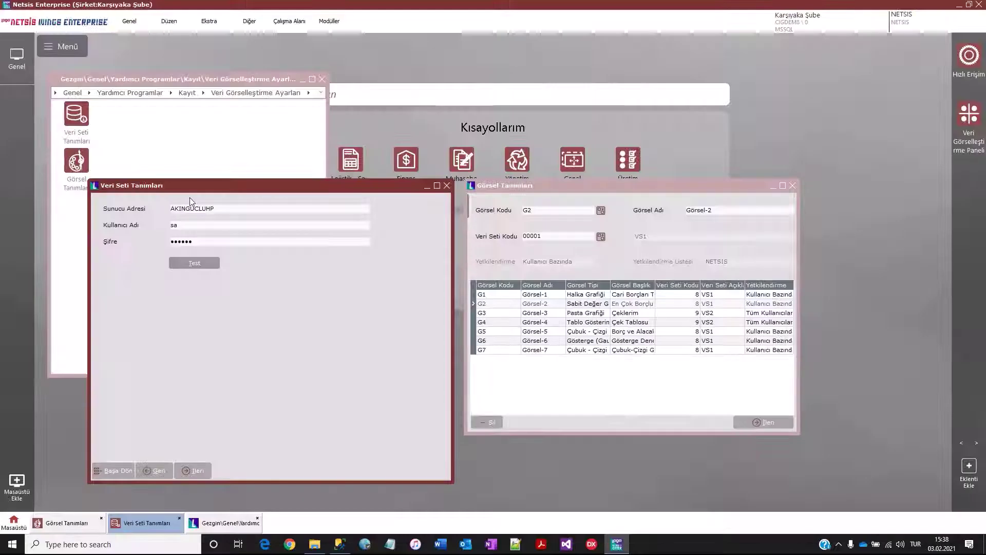
Browse the databases available to data set 00002, keep ENT907 and return to the data set list
left_click(194, 470)
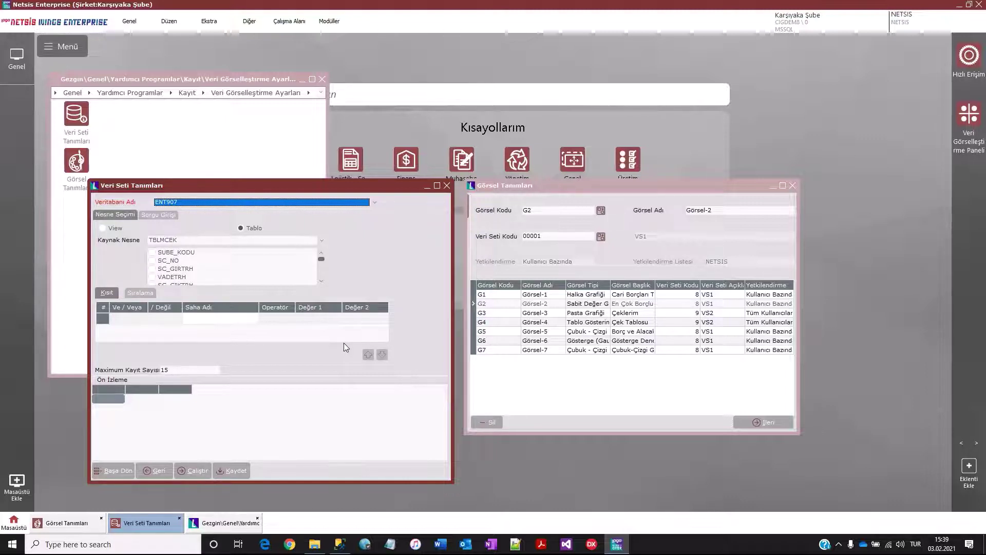
left_click(173, 204)
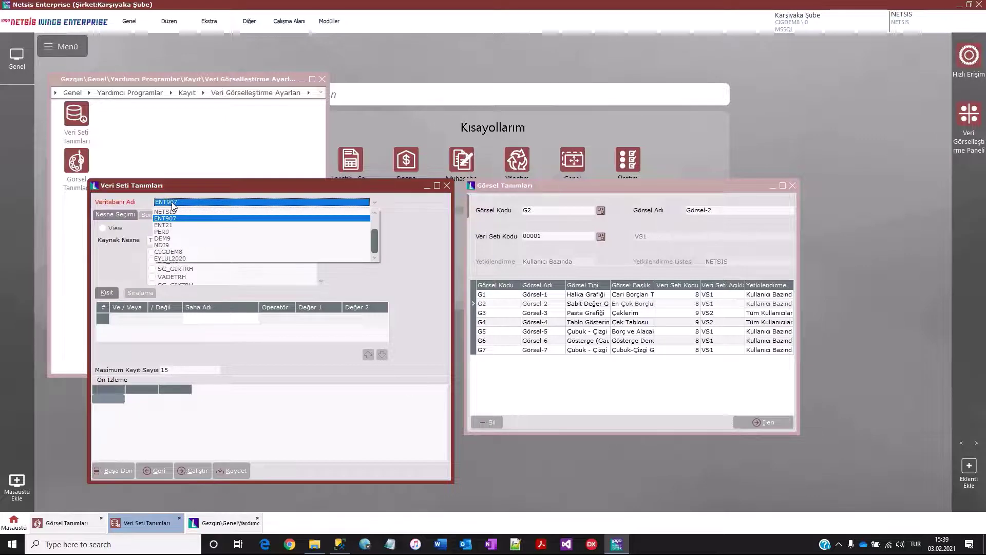
left_click(297, 218)
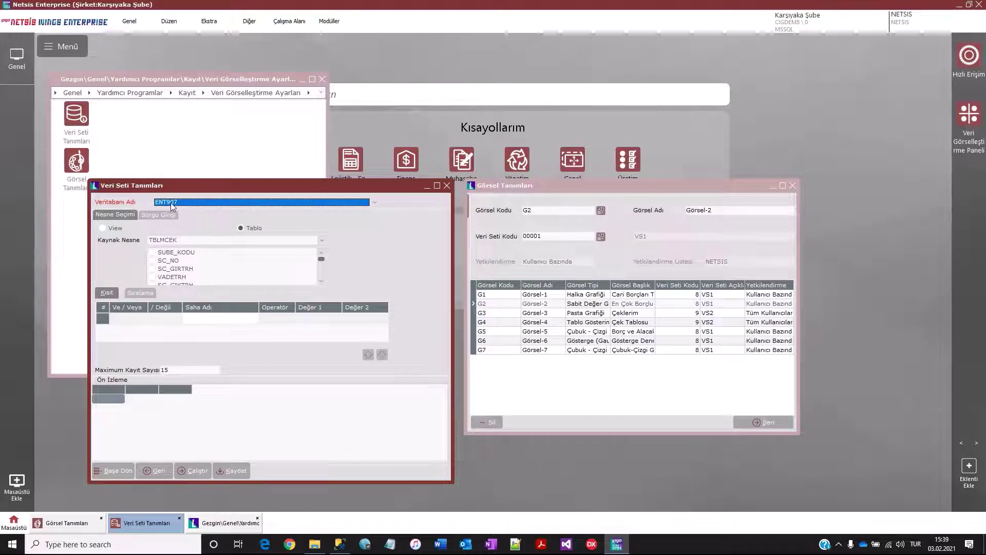
left_click(222, 206)
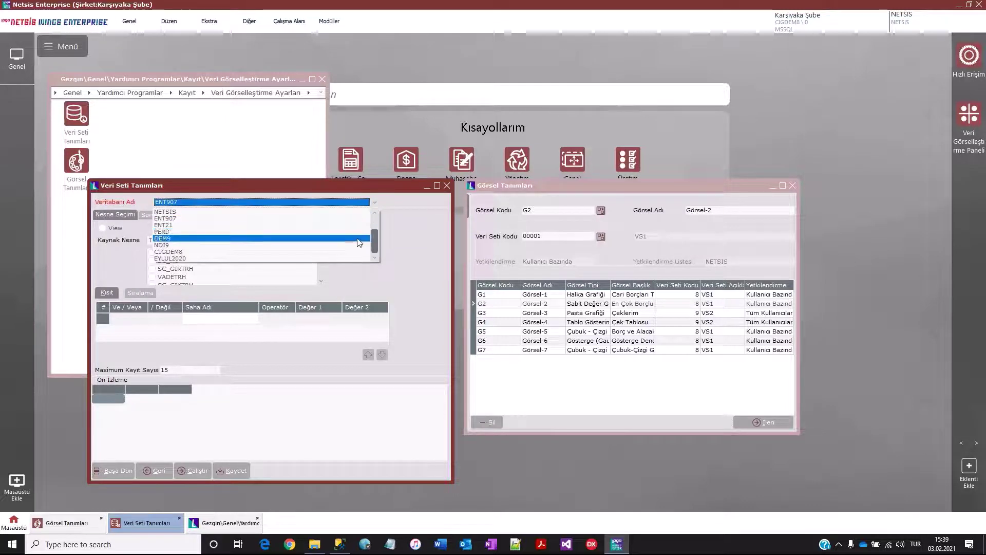
left_click(216, 196)
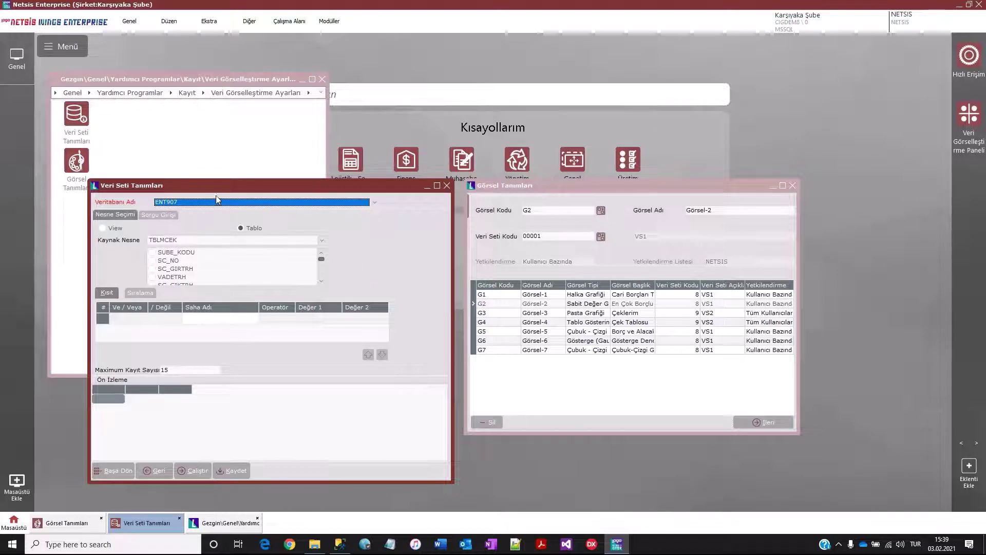
left_click(119, 468)
key("Up")
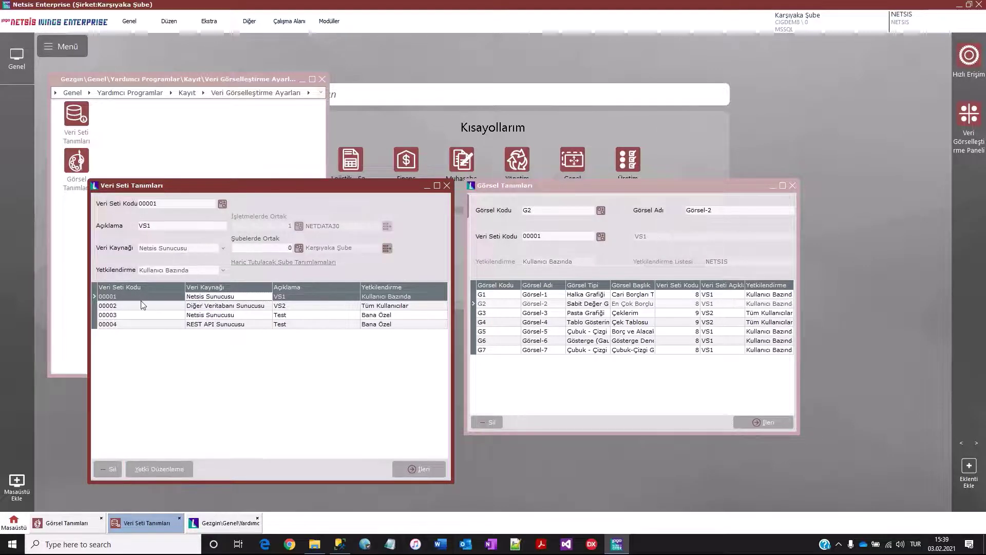
Open the REST API Sunucusu data set 00004 and view its available request methods and address field
left_click(161, 248)
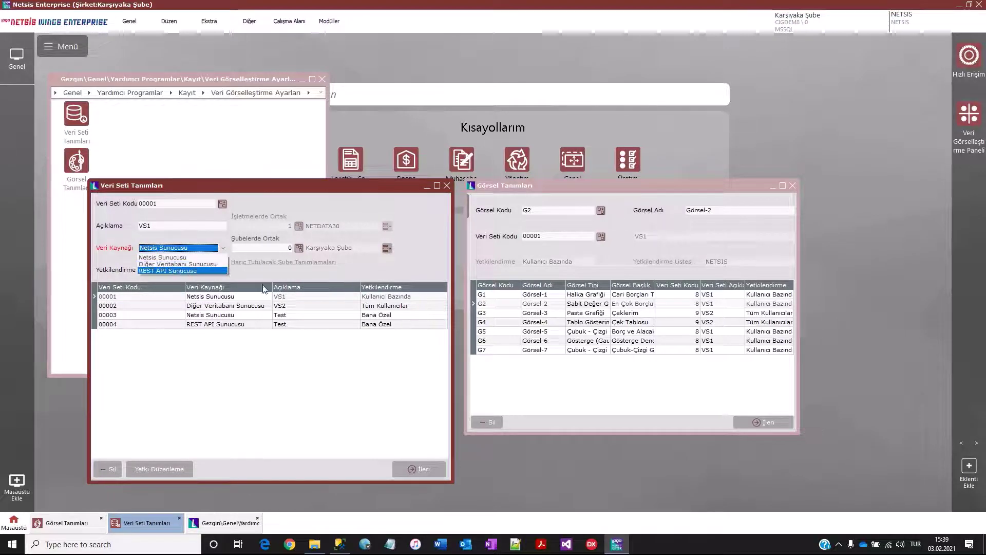
left_click(186, 326)
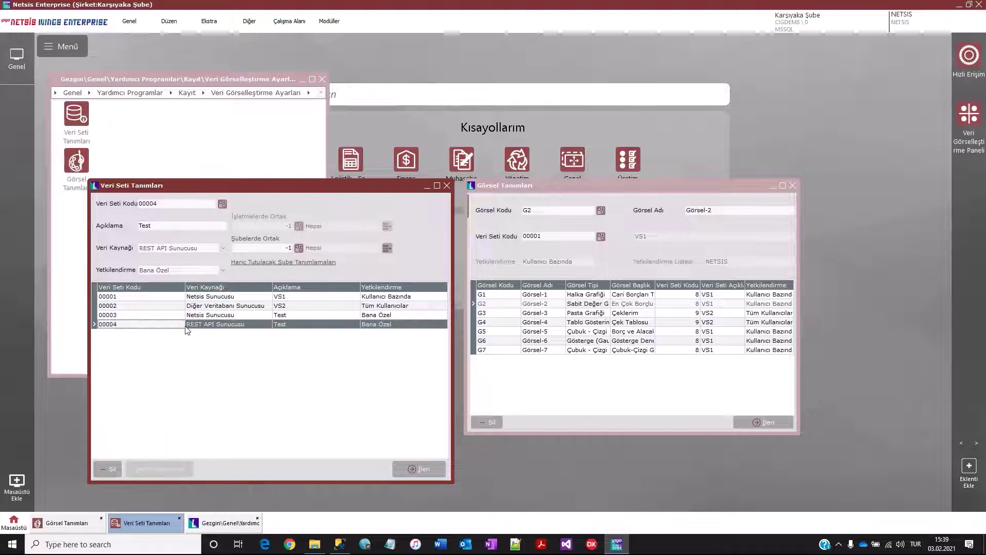
left_click(411, 469)
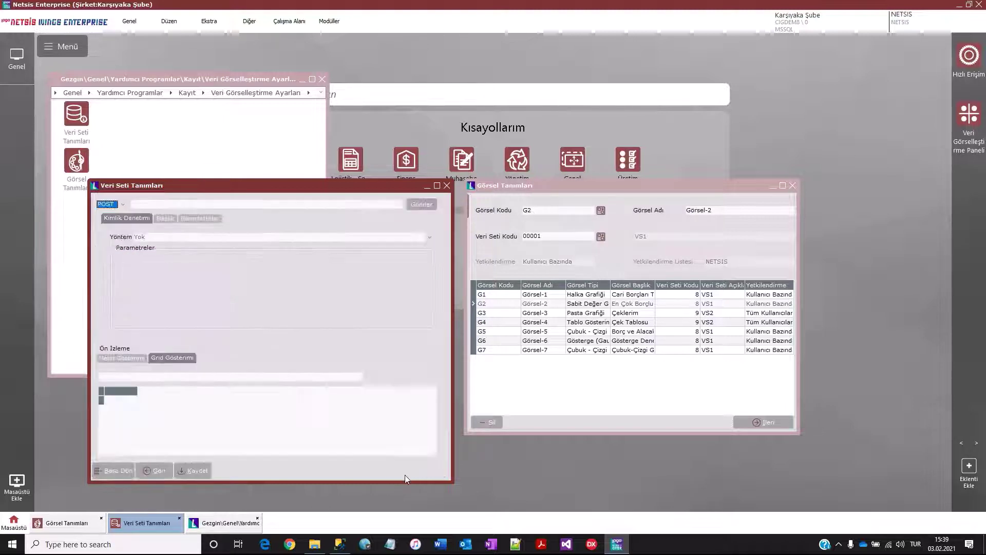
left_click(118, 203)
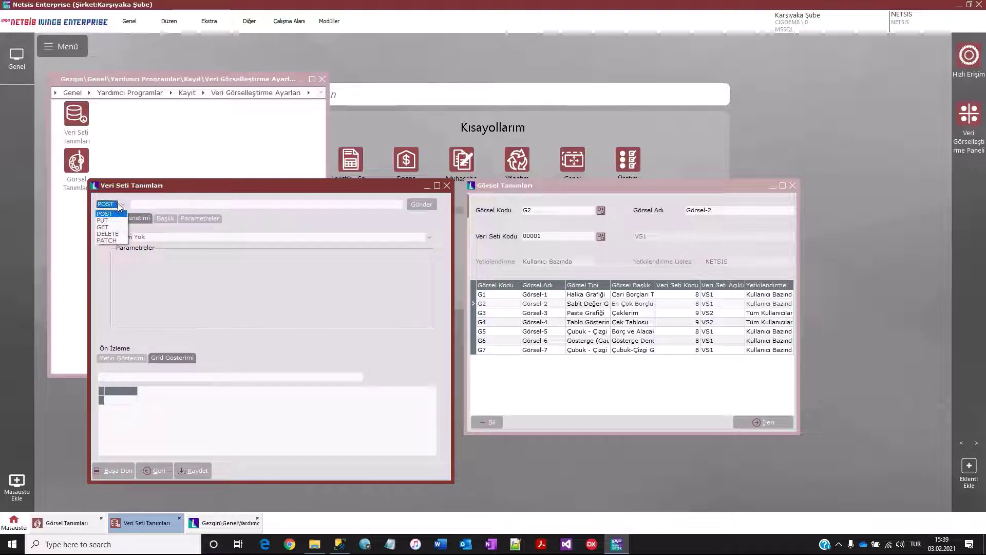
left_click(156, 205)
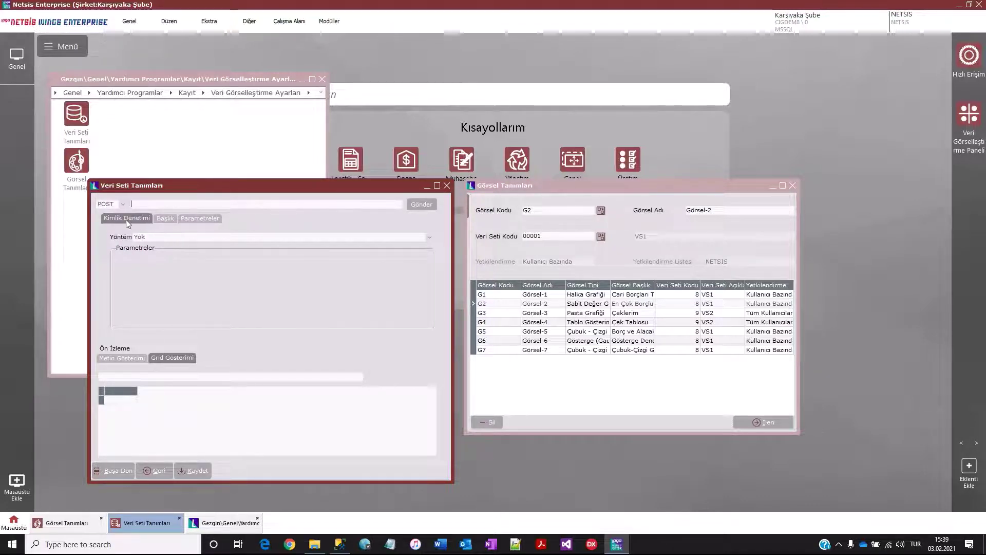
Review the REST request's authentication methods, Parametreler table and Metin Gösterimi preview
left_click(154, 237)
left_click(135, 295)
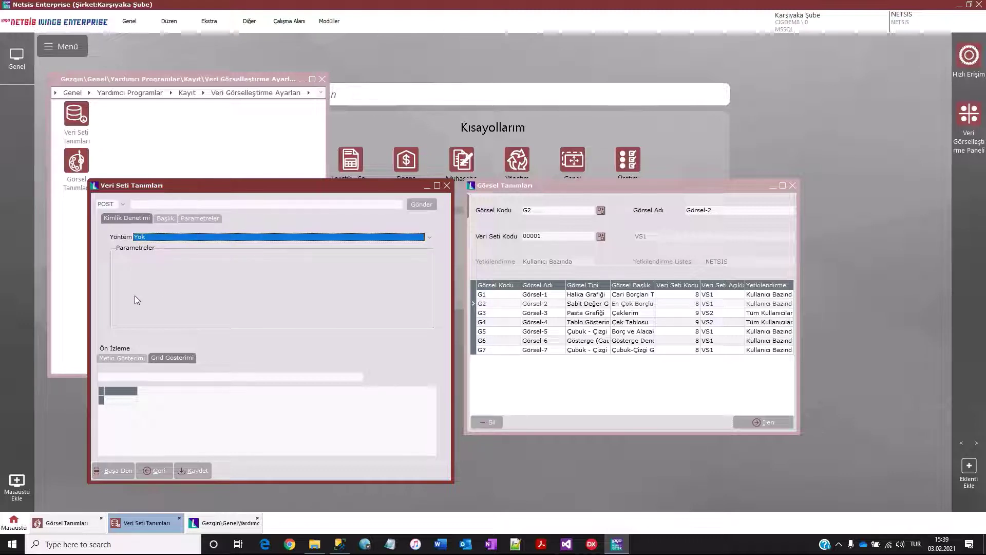
left_click(194, 219)
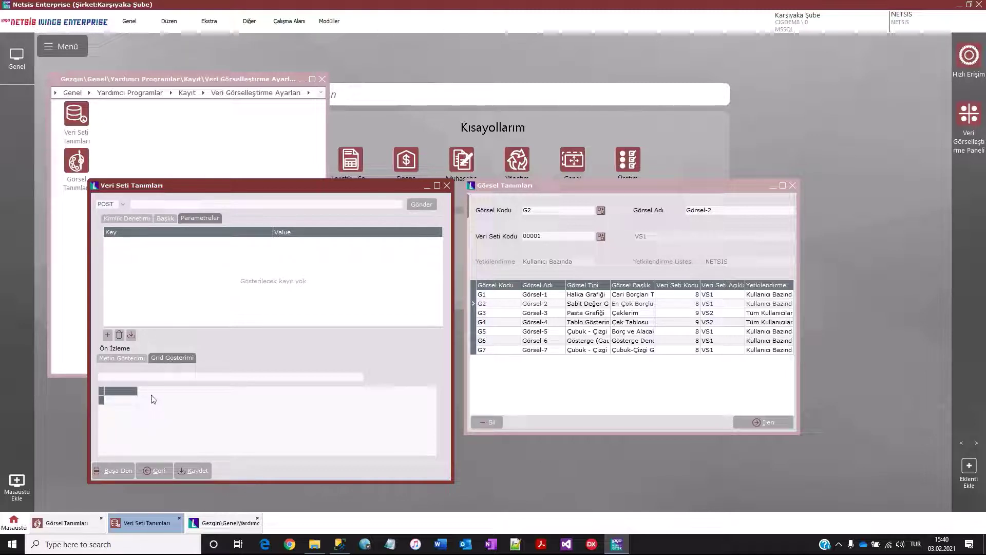
left_click(113, 357)
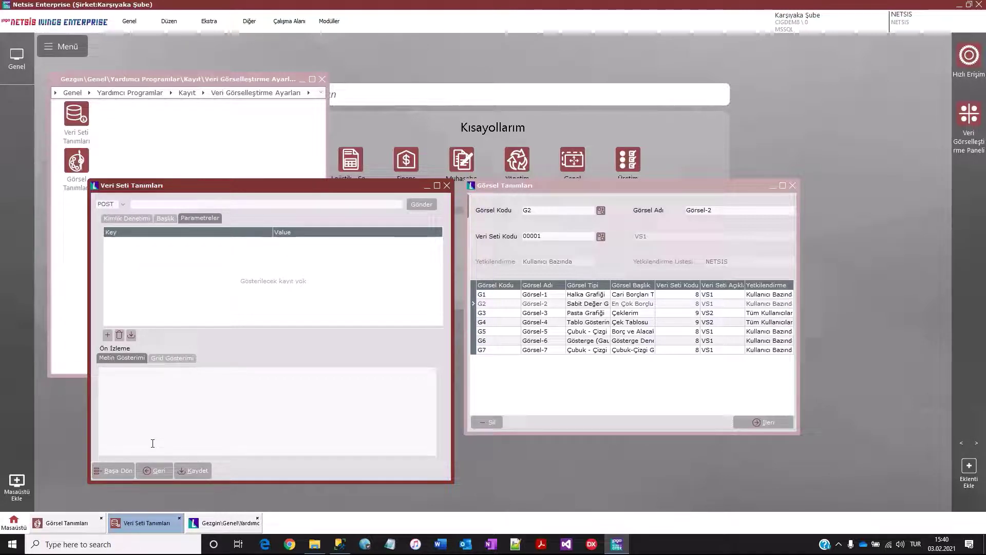
Return to the data set list and review data set 00001's Yetkilendirme options and user authorization list without changing them
left_click(126, 471)
left_click(174, 299)
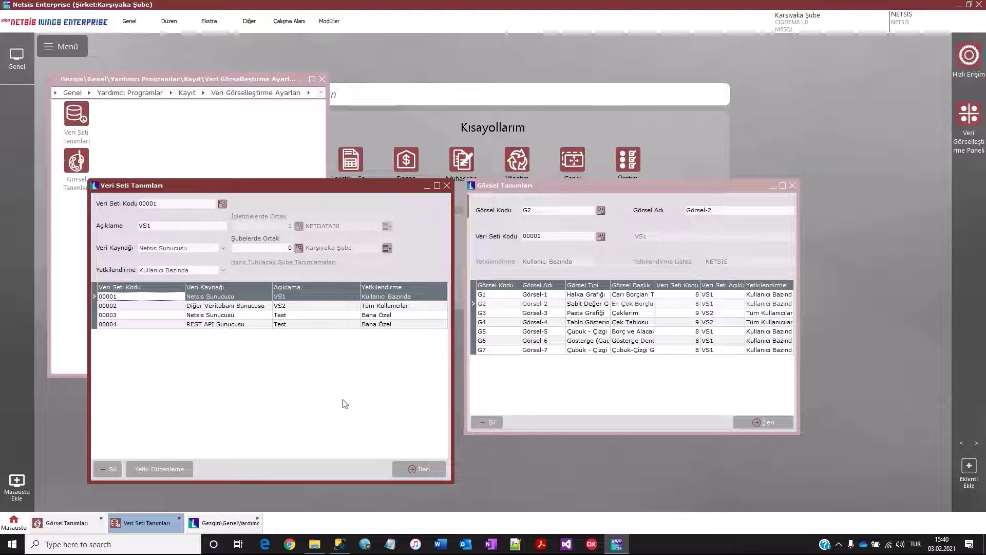
left_click(150, 269)
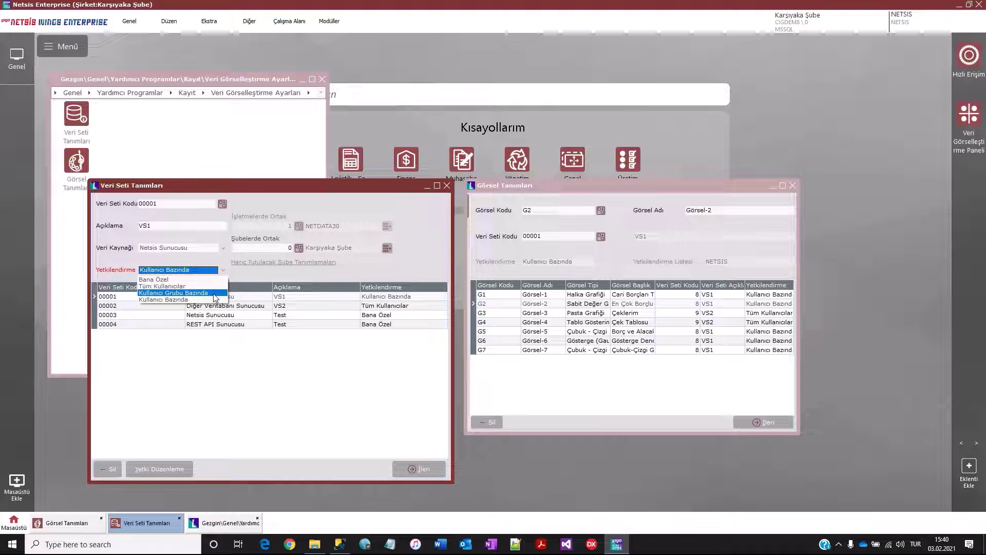
left_click(180, 274)
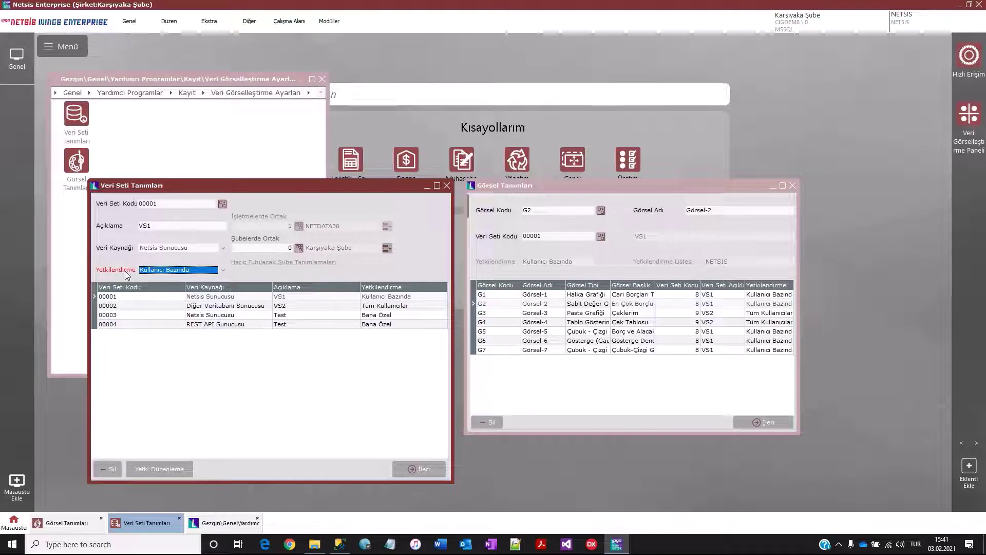
left_click(167, 469)
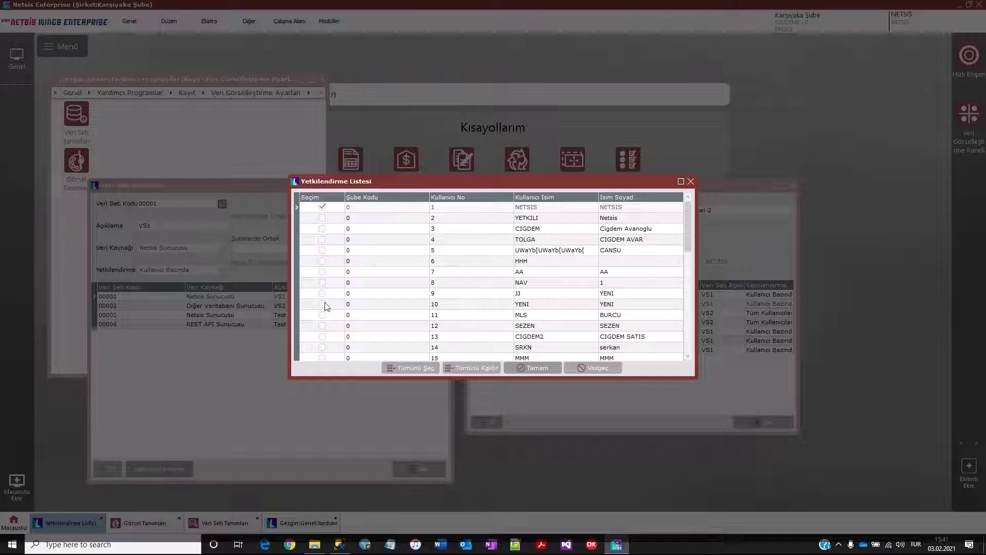
left_click(592, 368)
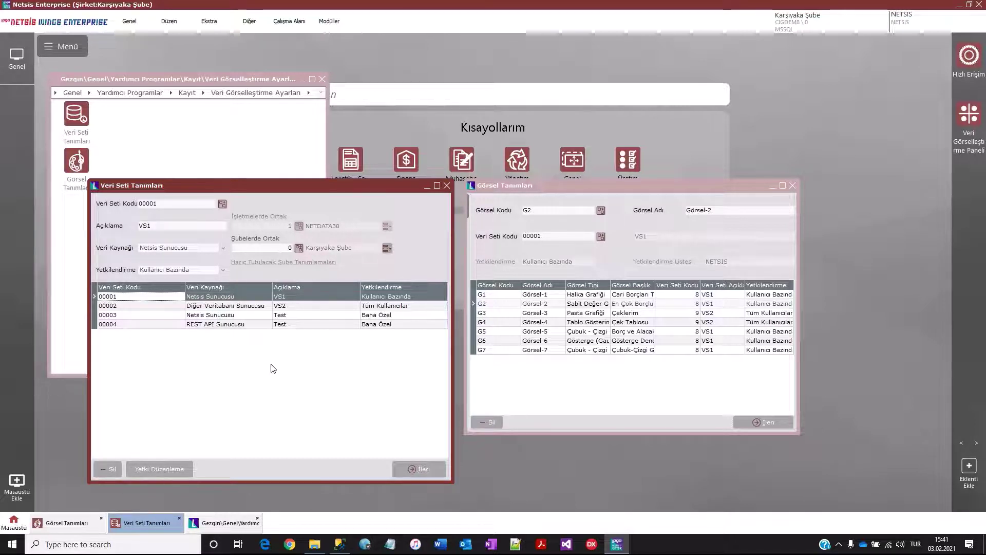
Open data set 00001's source definition, run it for a preview and view the empty Sorgu Girişi query area
left_click(409, 468)
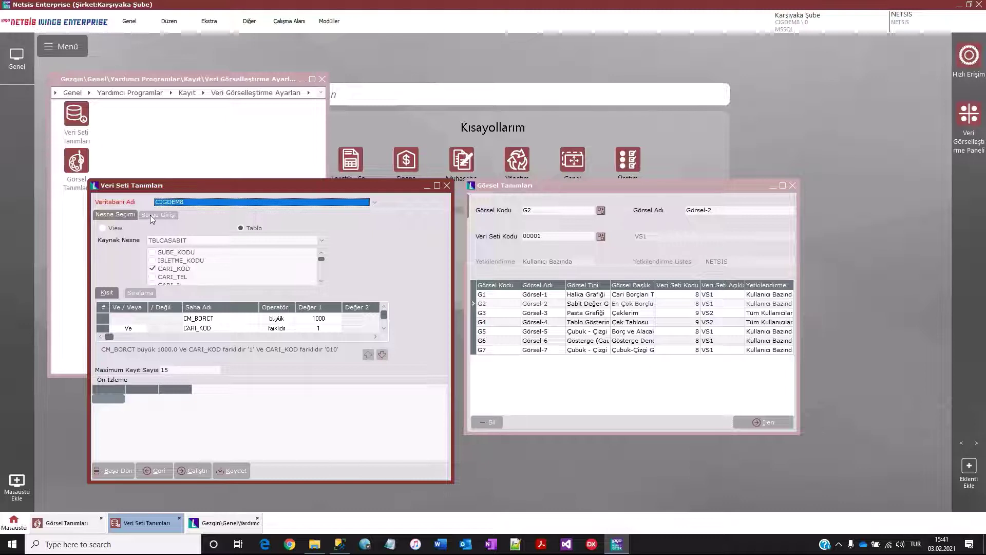
left_click(119, 216)
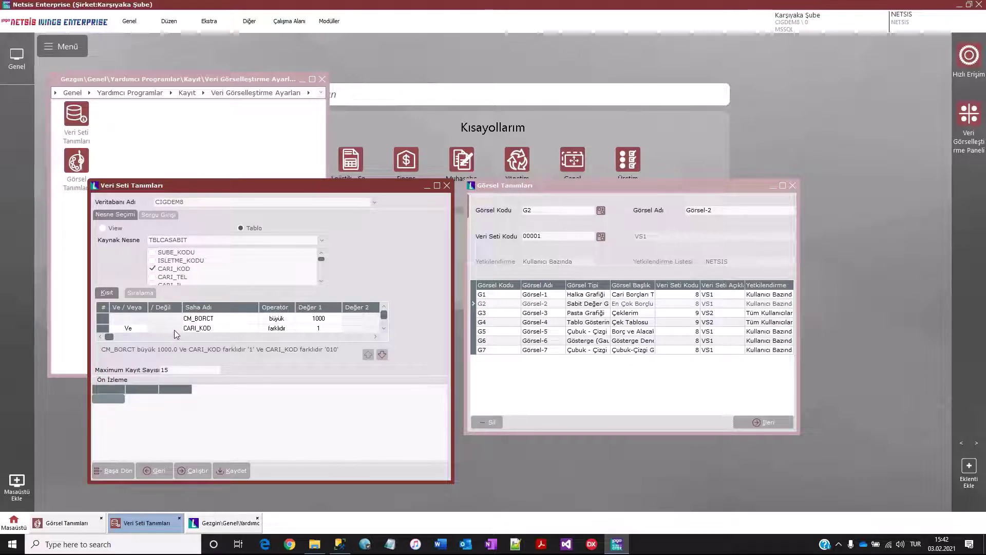
left_click(194, 471)
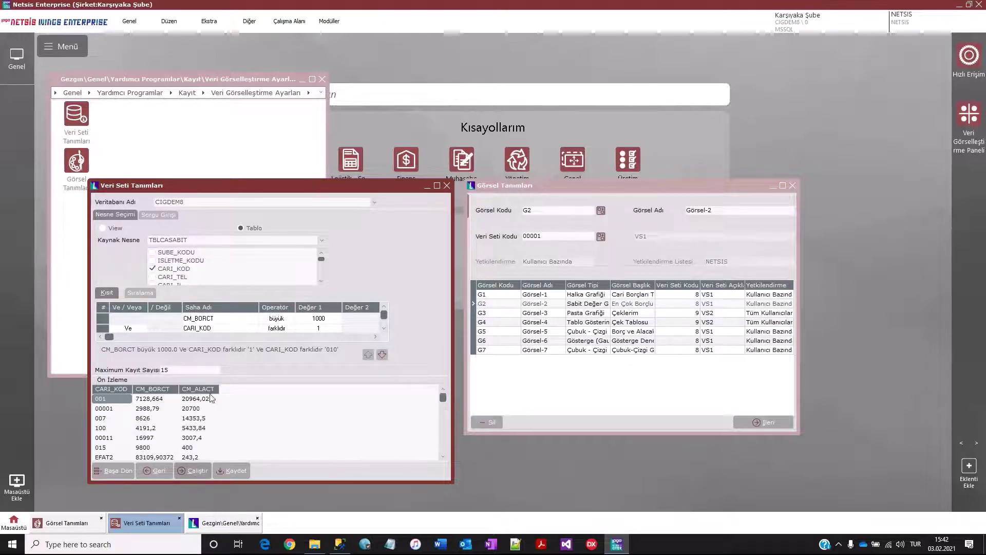
left_click(164, 215)
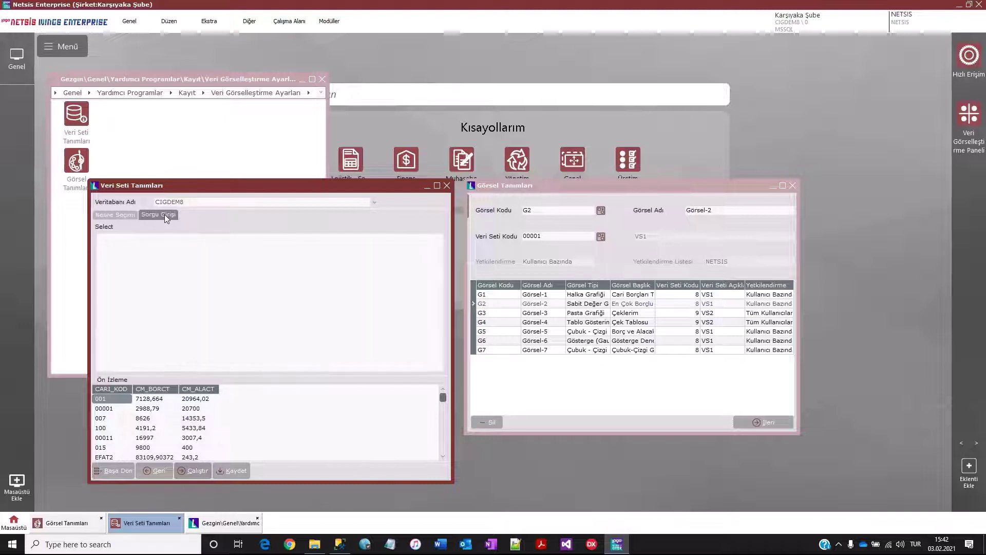
left_click(161, 263)
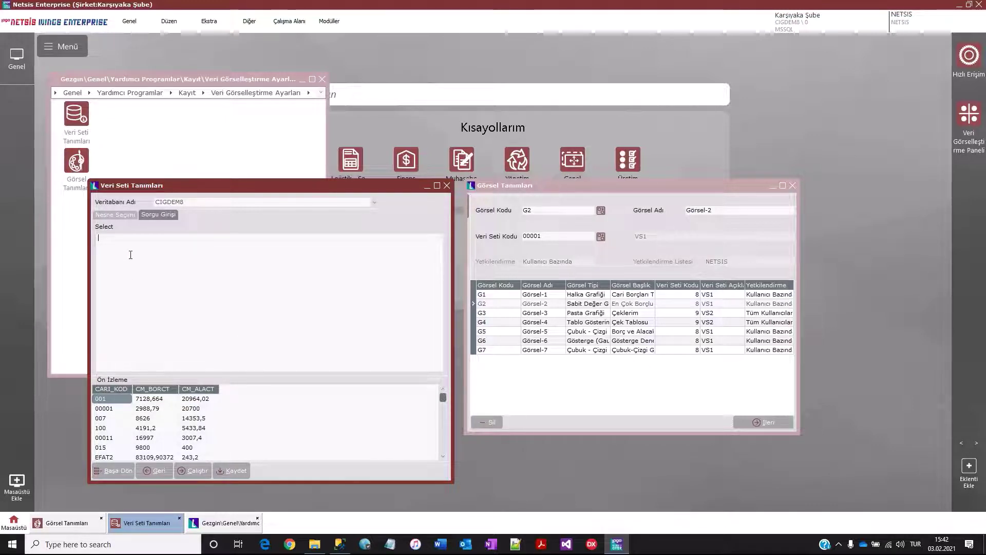
Review data set 00001's Nesne Seçimi settings: the source table list with TBLCASABIT kept, the Sıralama sorting and the Kısıt constraints
left_click(116, 214)
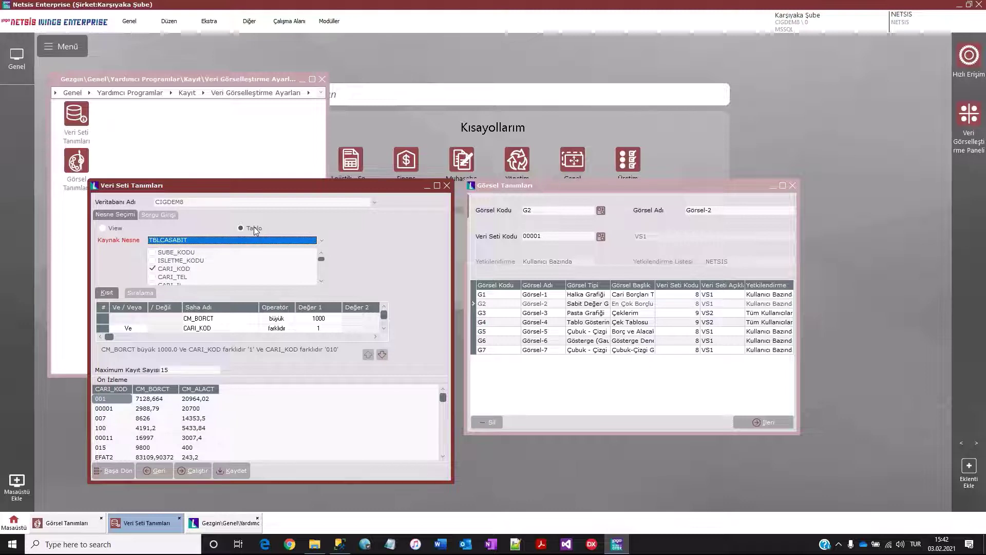
left_click(236, 240)
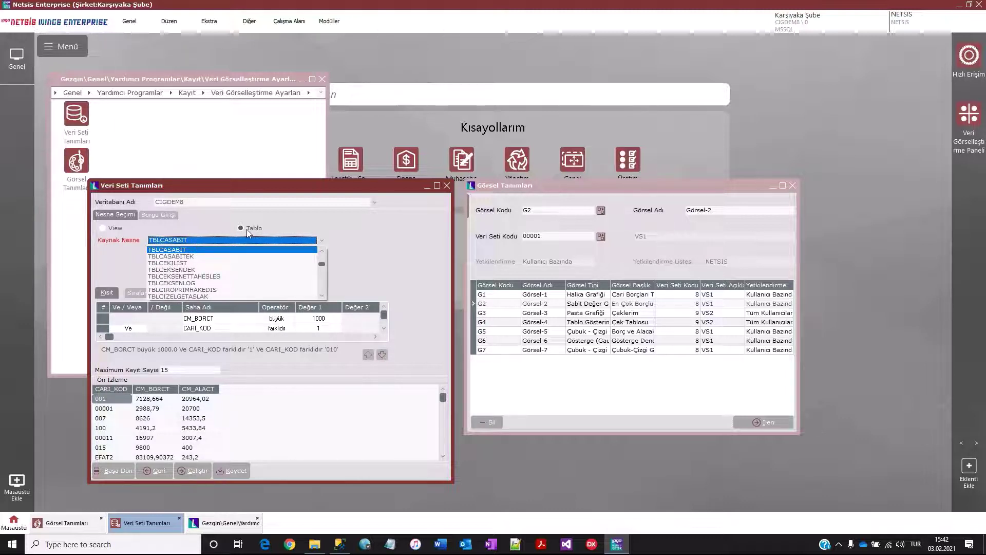
left_click(205, 241)
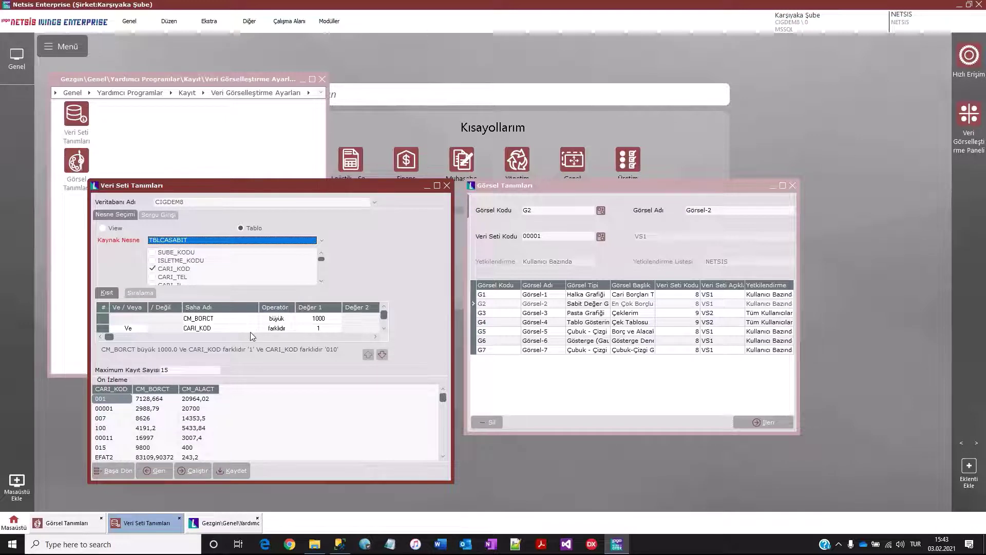
left_click(142, 292)
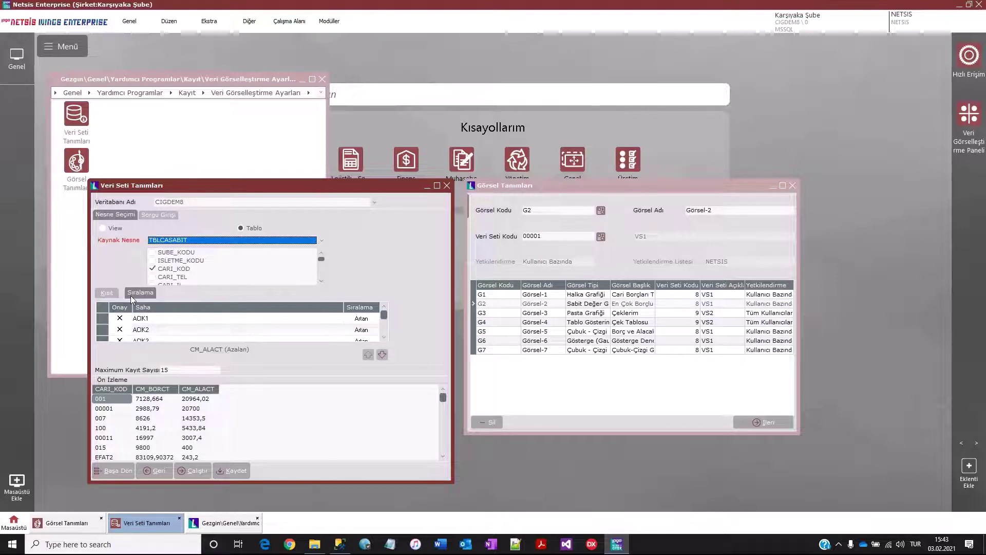
left_click(107, 293)
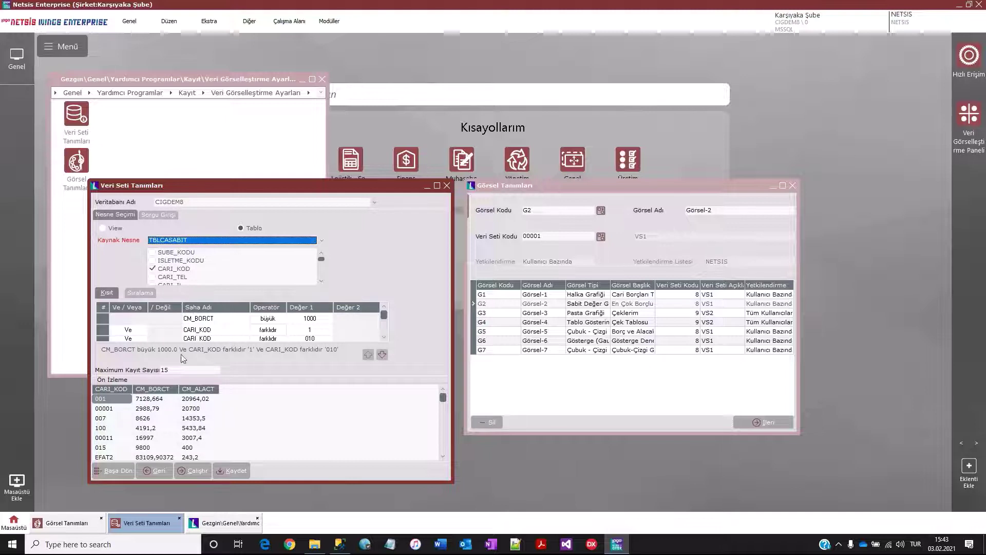
Set data set 00001's Maximum Kayıt Sayısı to 4, run the preview and return to the data set list
left_click(163, 370)
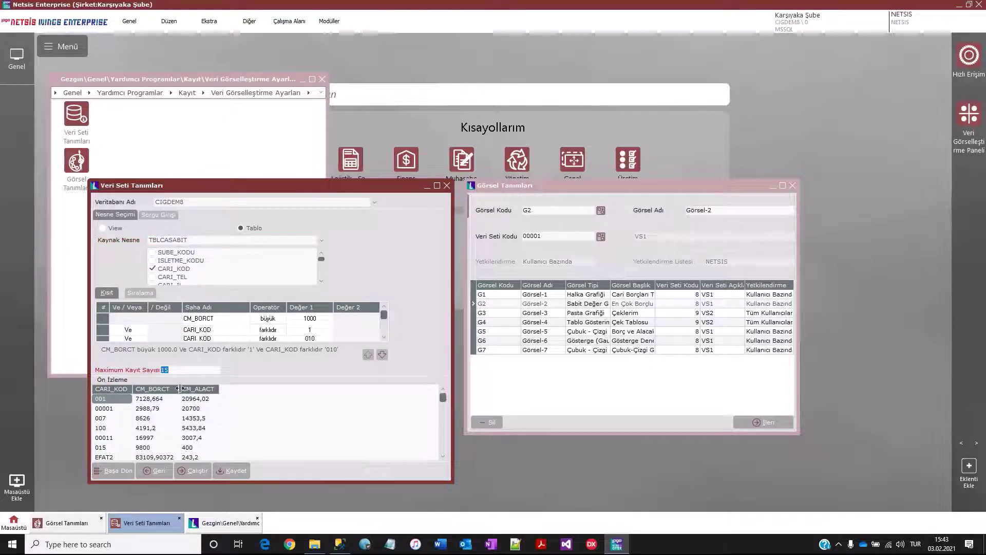
type("4")
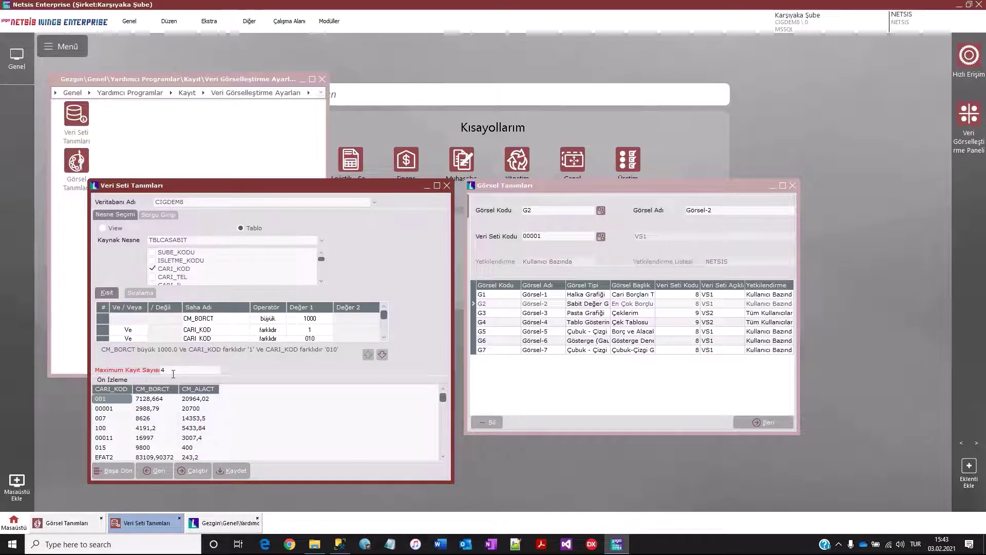
left_click(195, 471)
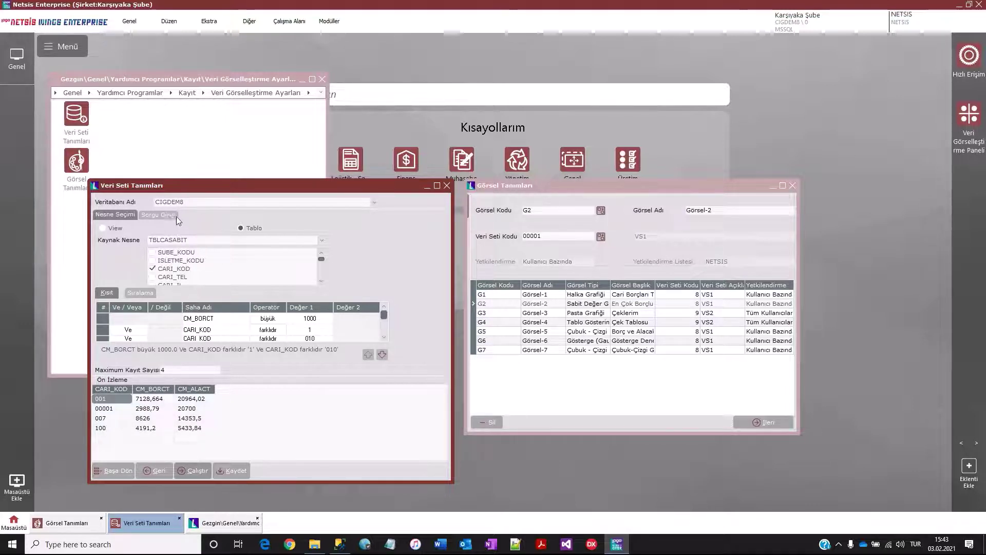
left_click(111, 469)
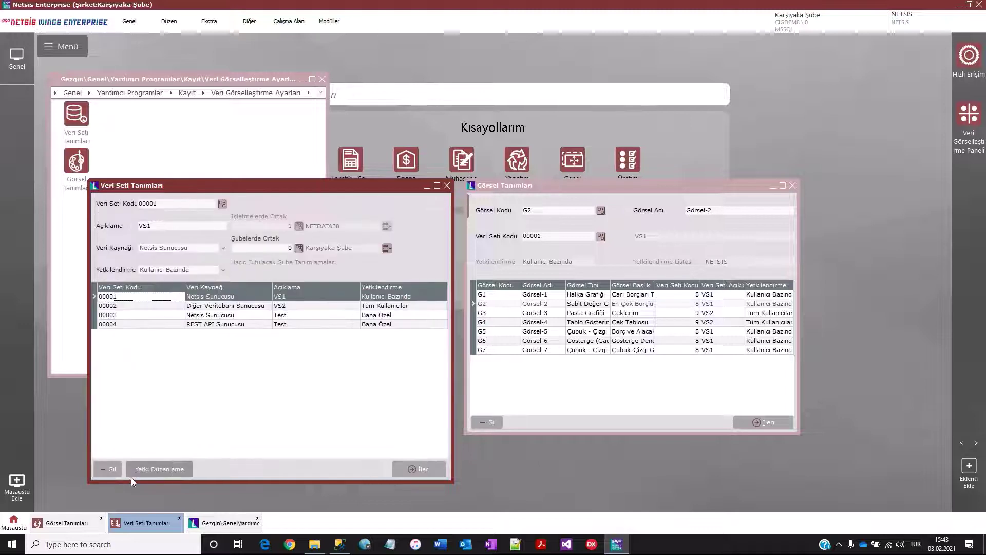
Open the settings of visual G2 in Görsel Tanımları and browse the available visual types, keeping Sabit Değer Grafiği
left_click(491, 187)
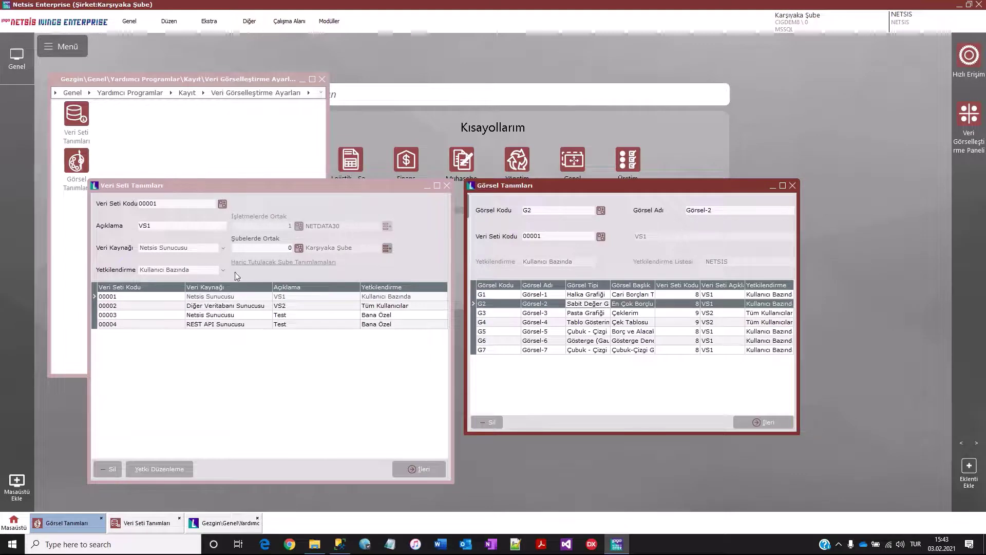
left_click(554, 240)
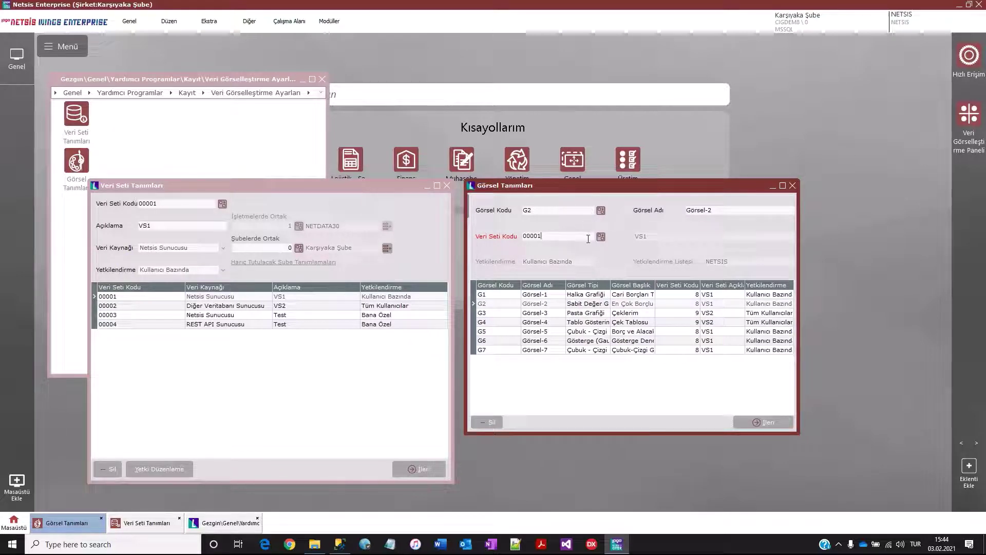
left_click(764, 422)
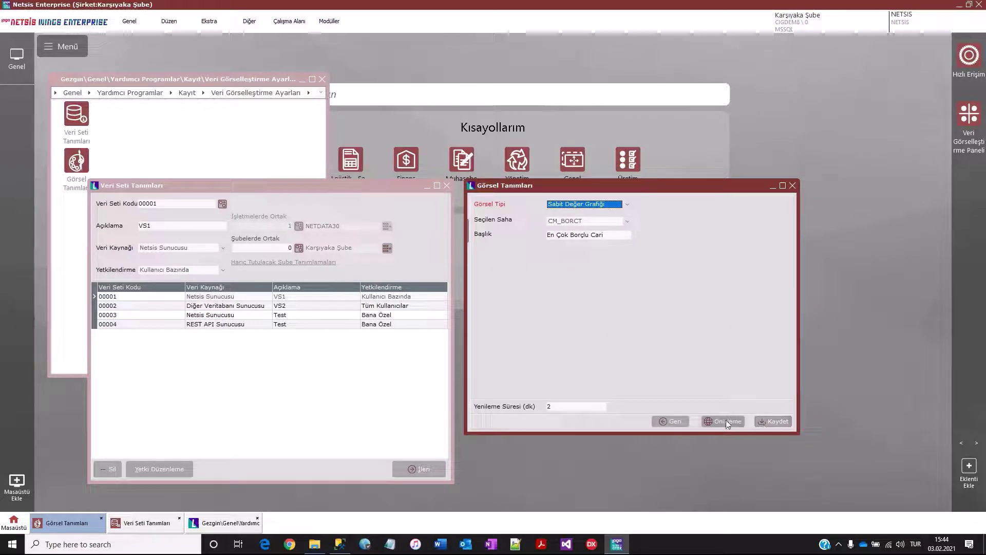
left_click(610, 205)
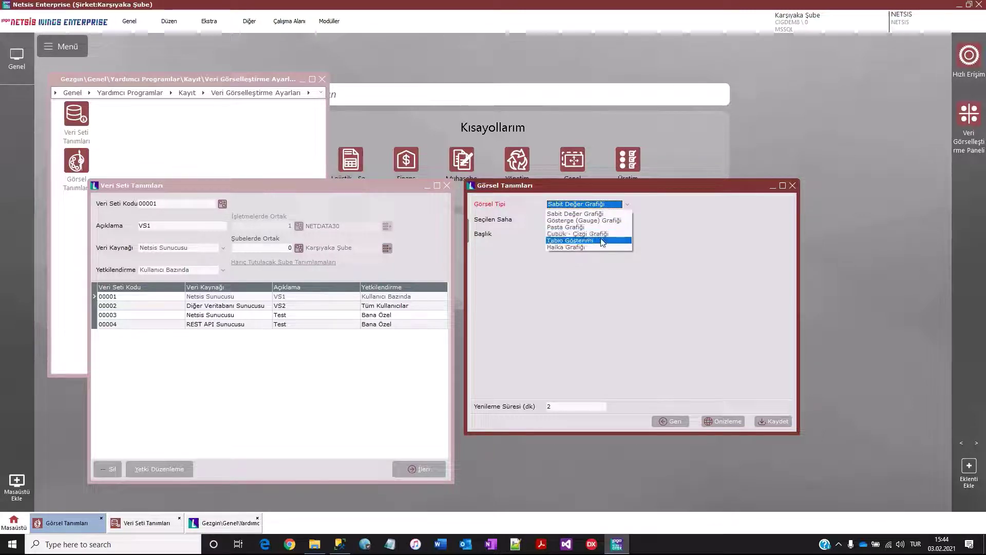
left_click(602, 273)
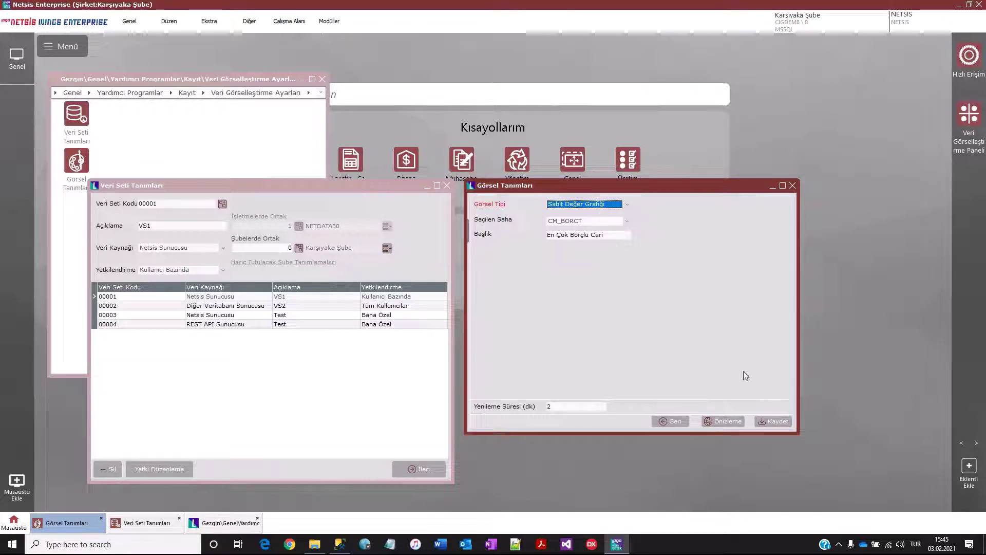
Preview the En Çok Borçlu Cari fixed-value visual and return to the visual list
left_click(736, 421)
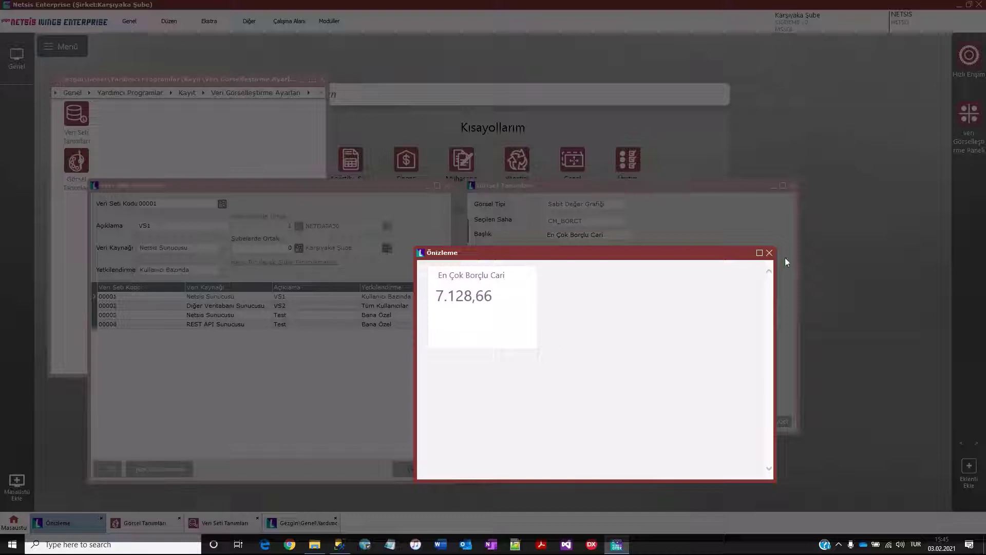
left_click(769, 253)
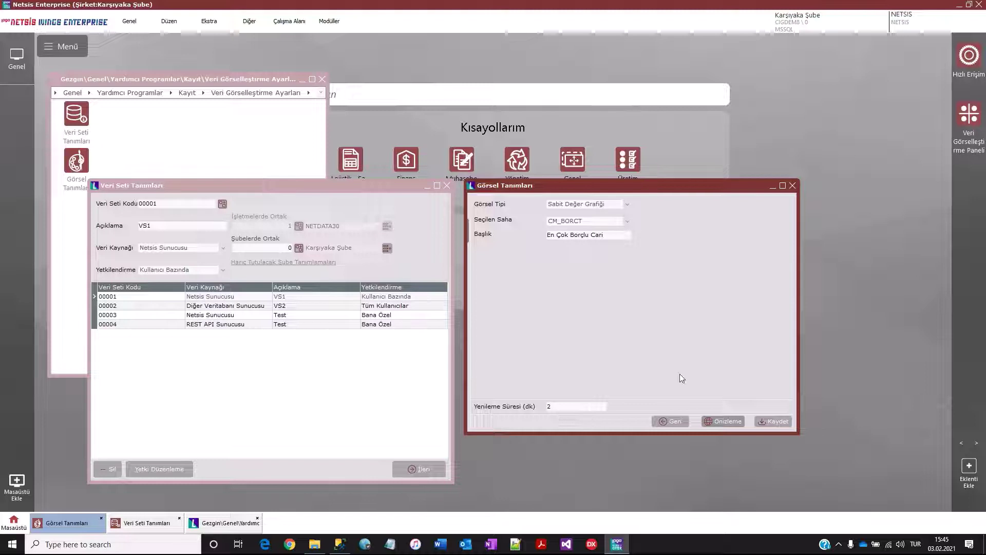
left_click(670, 421)
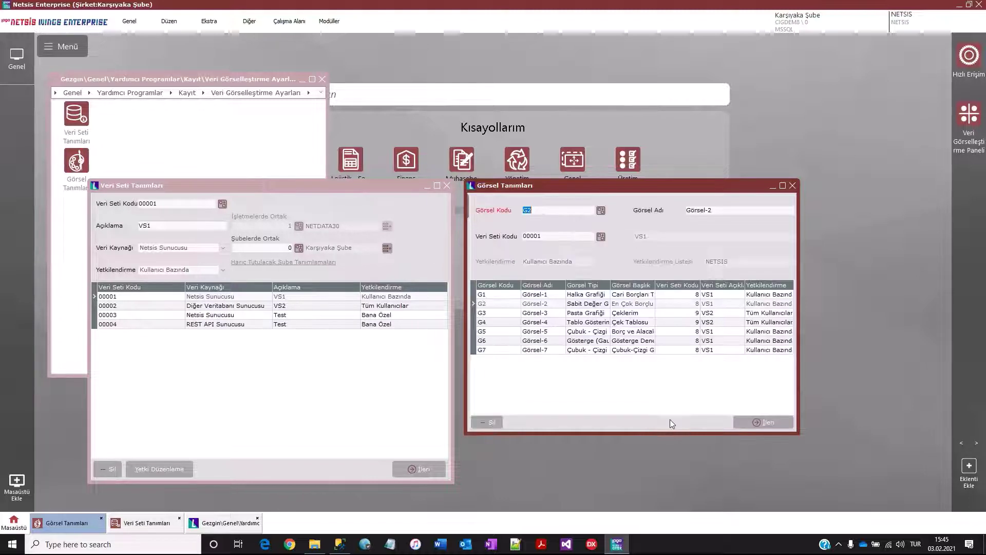
Open the Halka Grafiği visual G1 and review its title, Seçilen Saha and Başlık Sahası settings
left_click(594, 297)
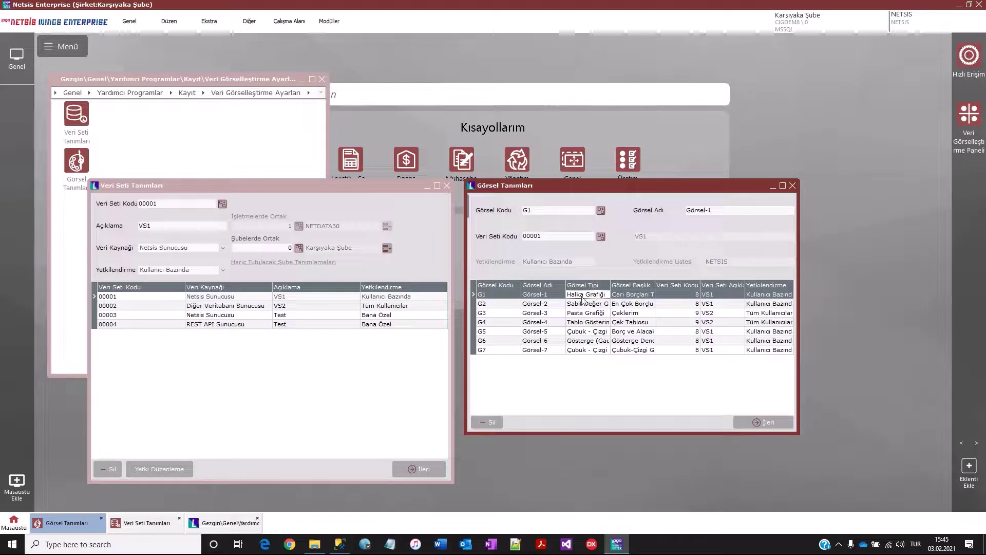
left_click(739, 423)
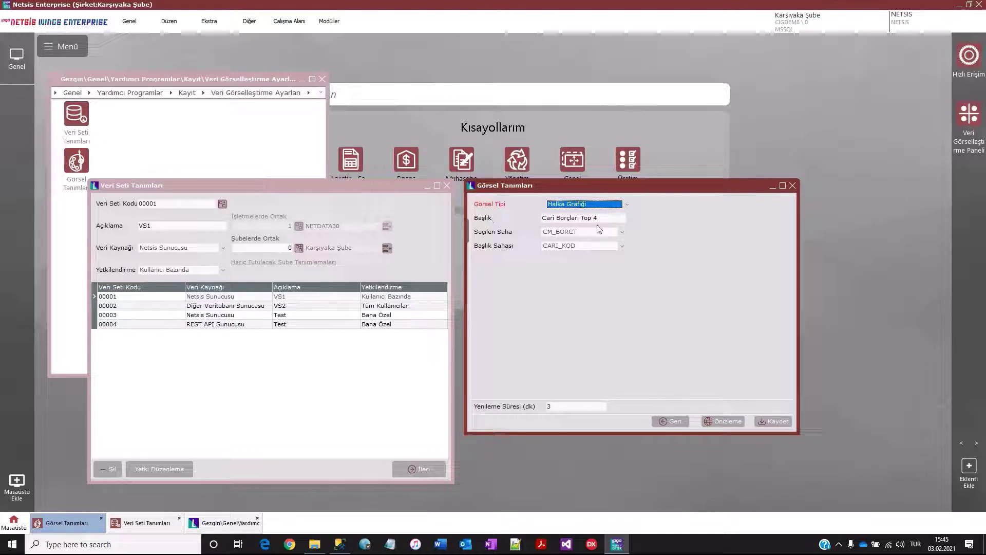
left_click_drag(599, 217, 501, 229)
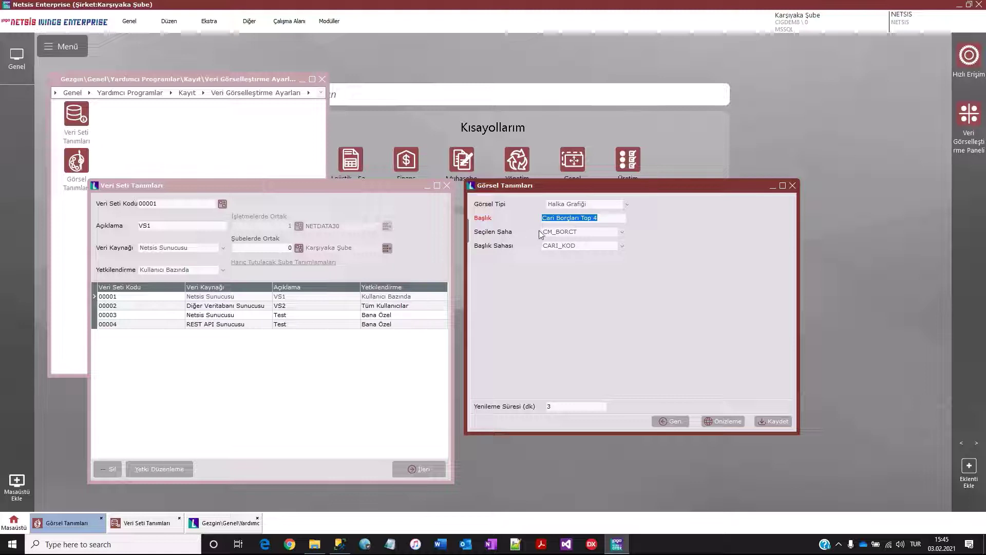
left_click(540, 233)
left_click(568, 245)
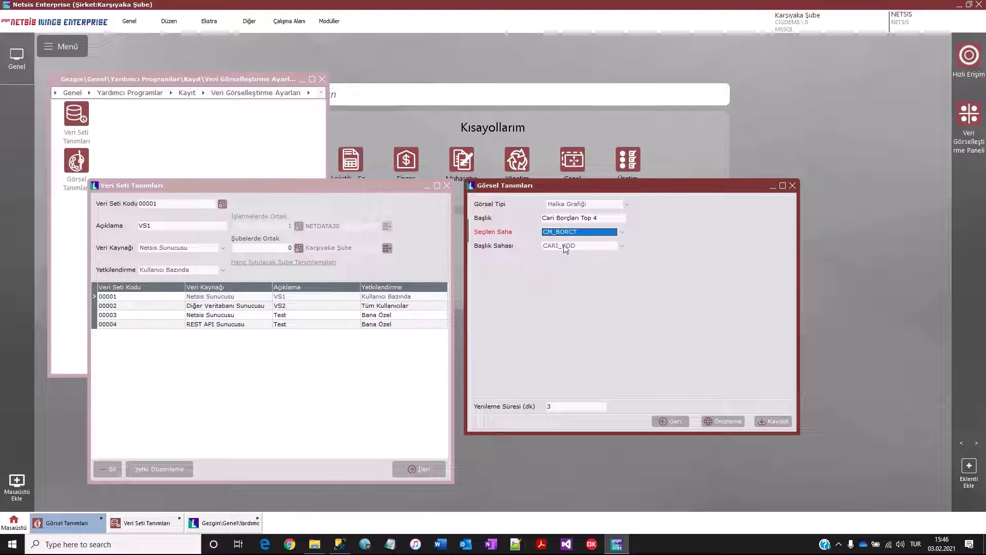
Preview the Cari Borçları Top 4 ring chart, inspect its segment values and open its chart data table
left_click(729, 423)
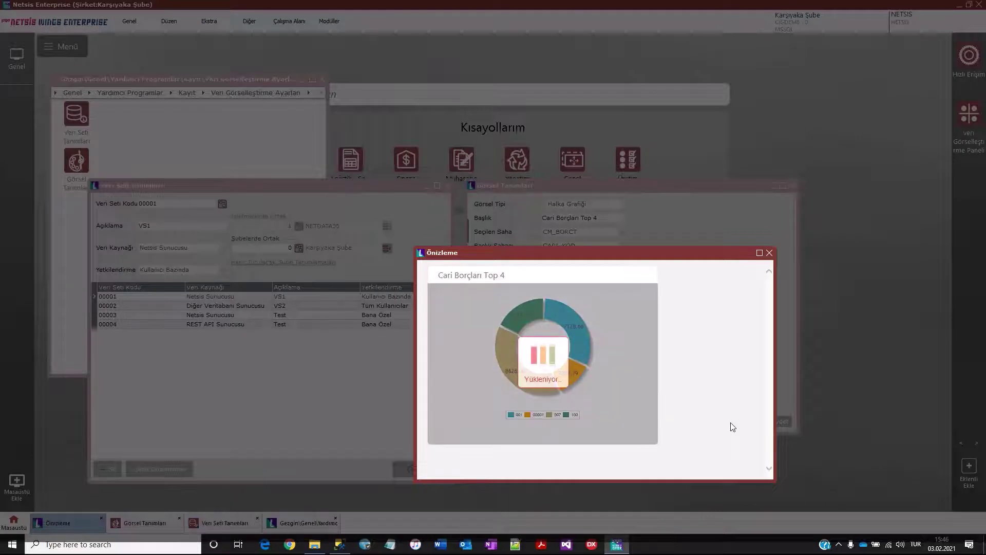
mouse_move(570, 338)
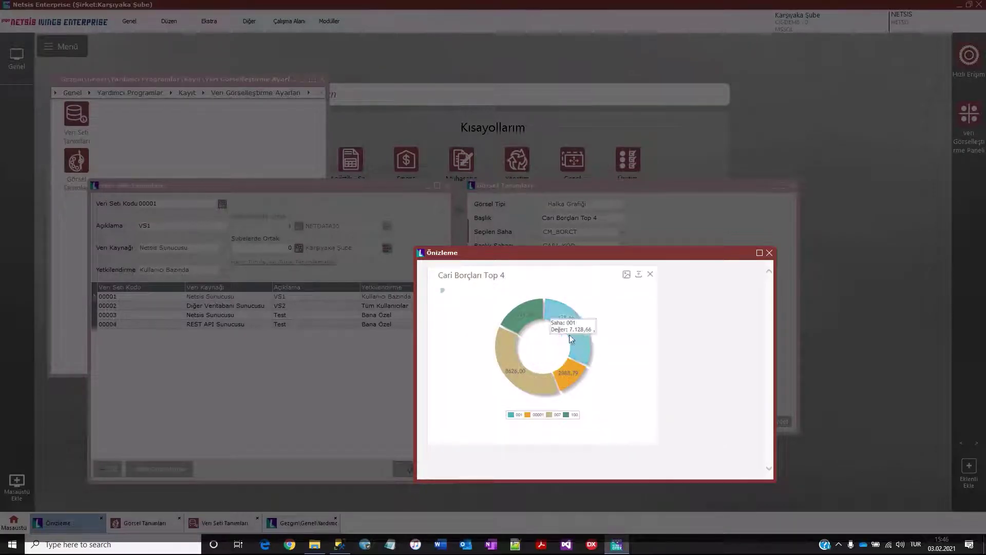
mouse_move(539, 310)
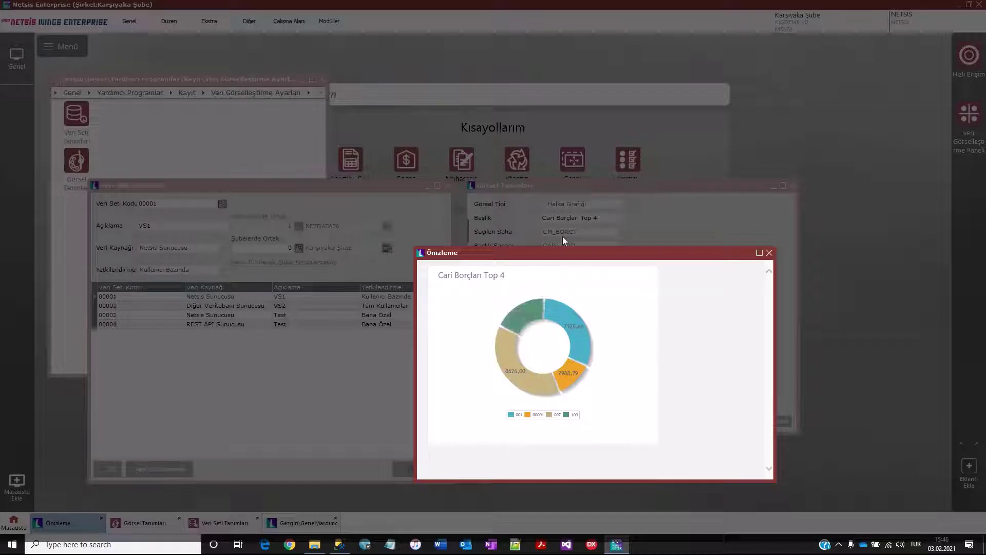
mouse_move(522, 334)
mouse_move(515, 353)
left_click(638, 281)
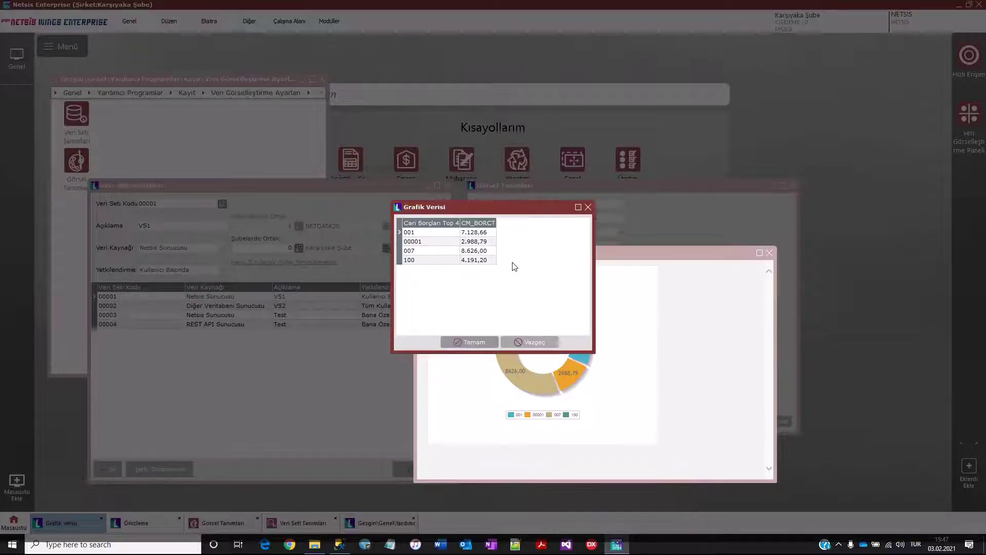
Compare the Grafik Verisi table with the Cari Borçları Top 4 ring chart side by side, then return to the visual list
left_click_drag(520, 201, 822, 294)
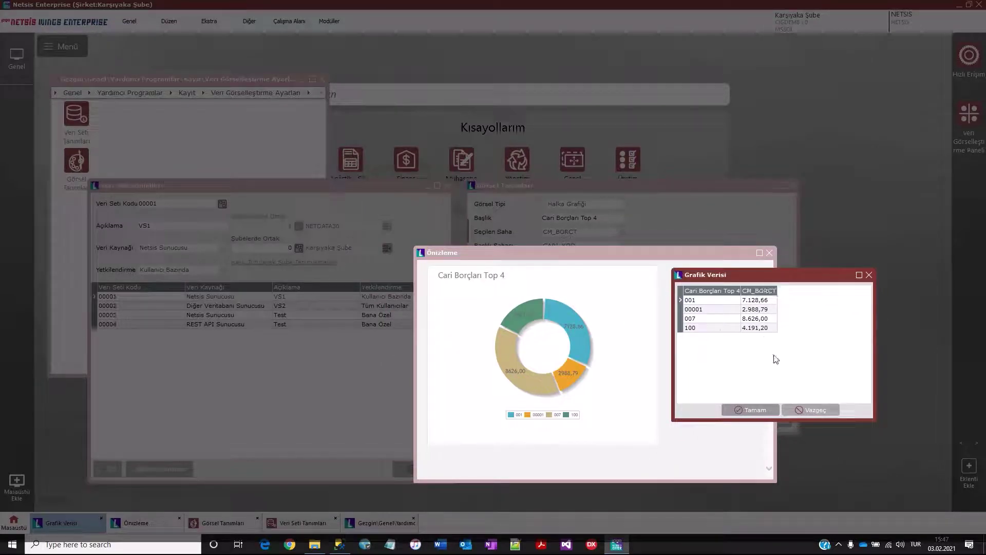
left_click(802, 410)
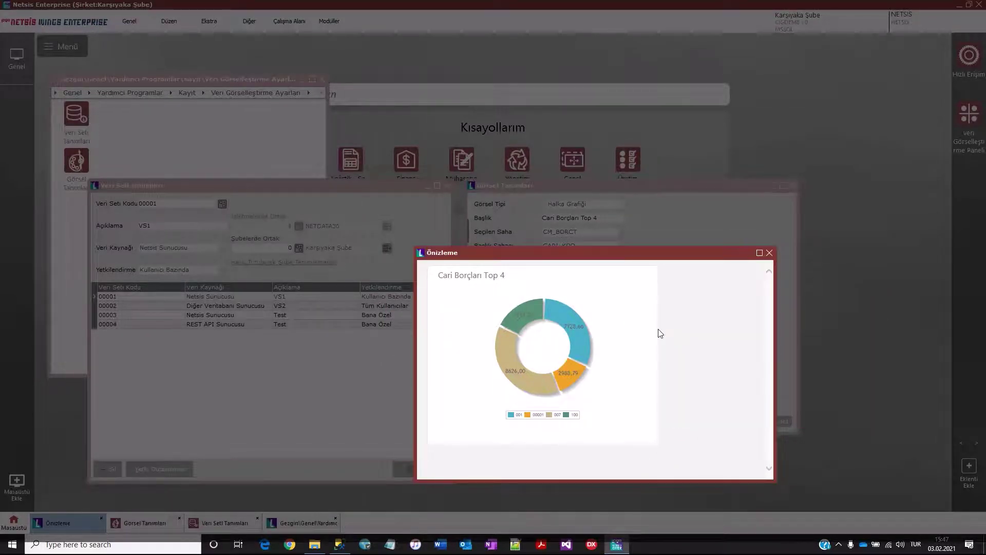
mouse_move(646, 275)
left_click(769, 253)
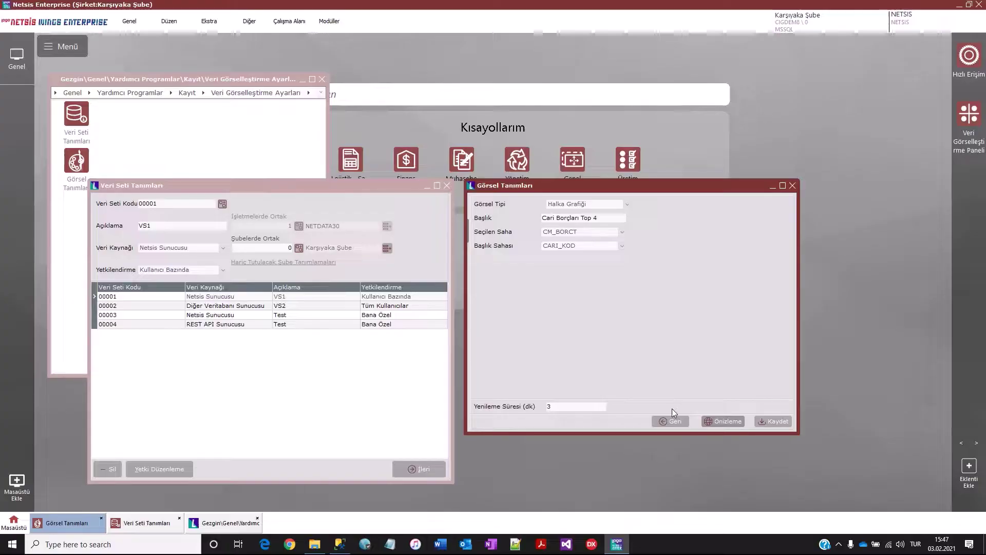
left_click(670, 421)
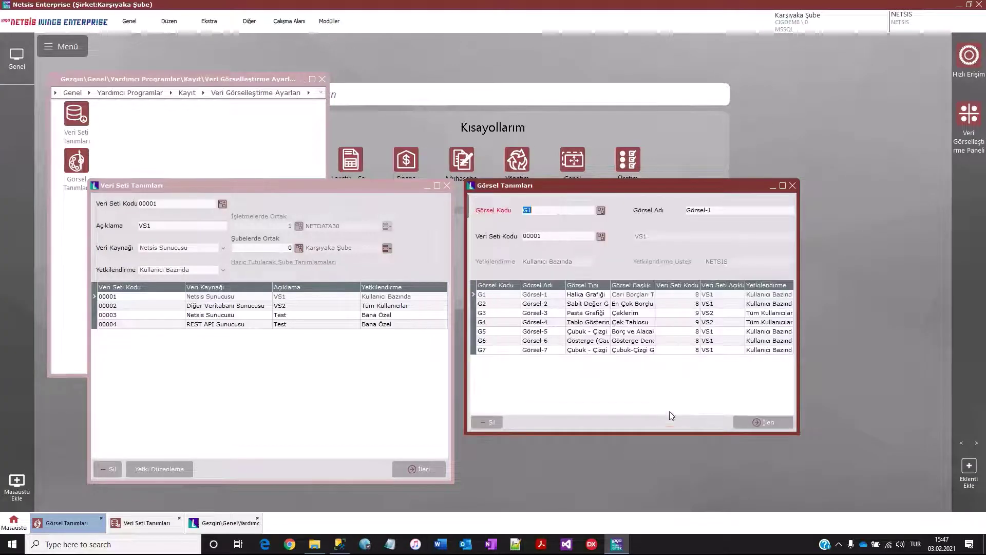
Open the Pasta Grafiği visual G3, preview the Çeklerim pie chart with its slice values, and return to the visual list
left_click(608, 314)
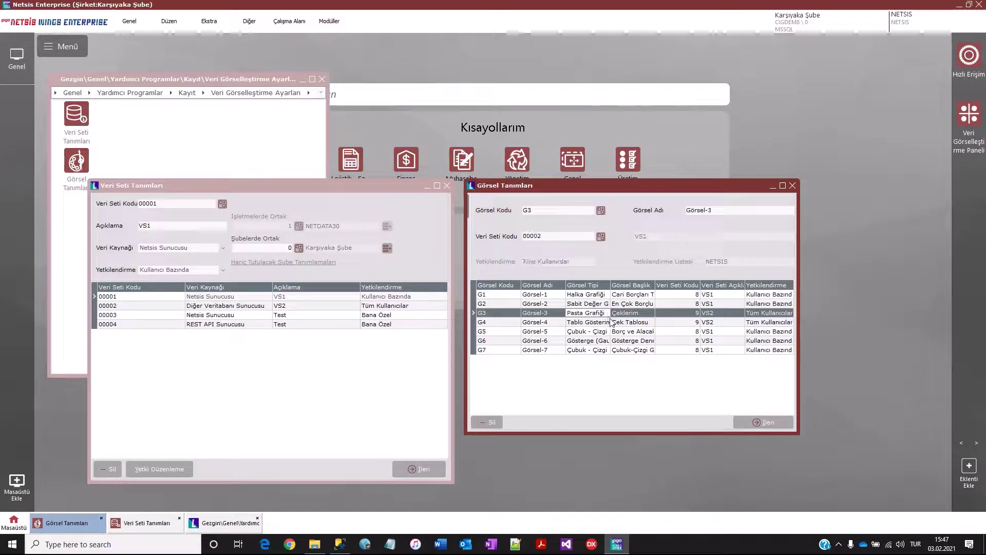
left_click(751, 423)
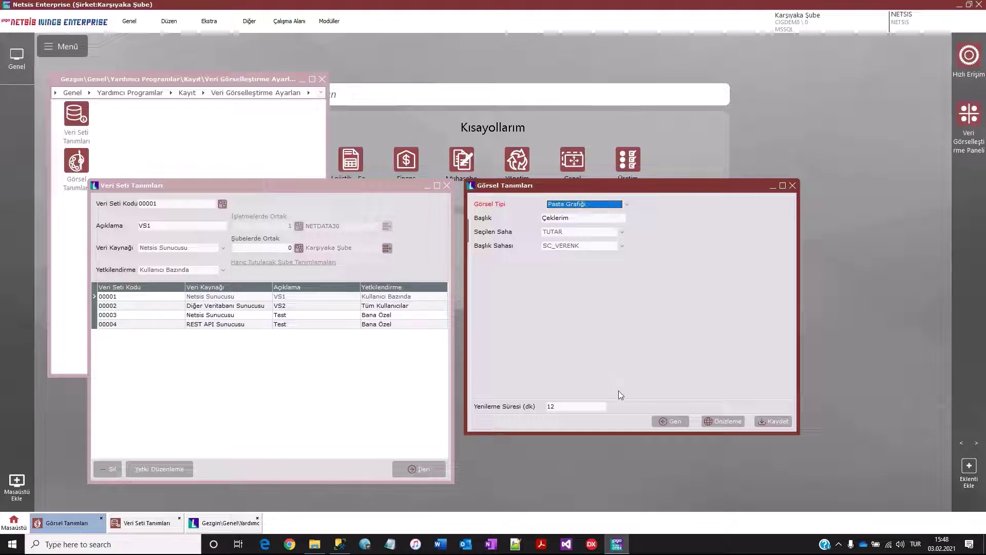
left_click(725, 422)
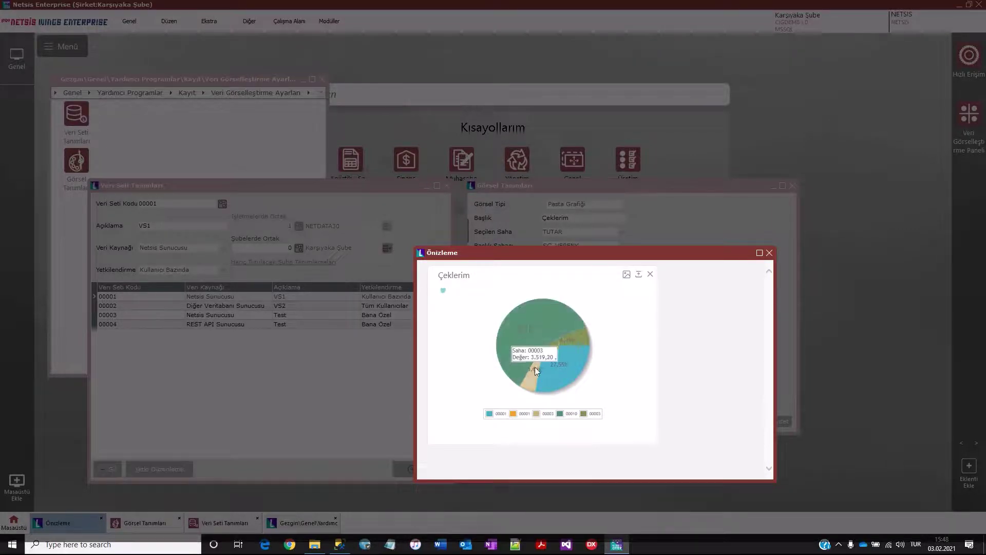
mouse_move(573, 373)
mouse_move(556, 316)
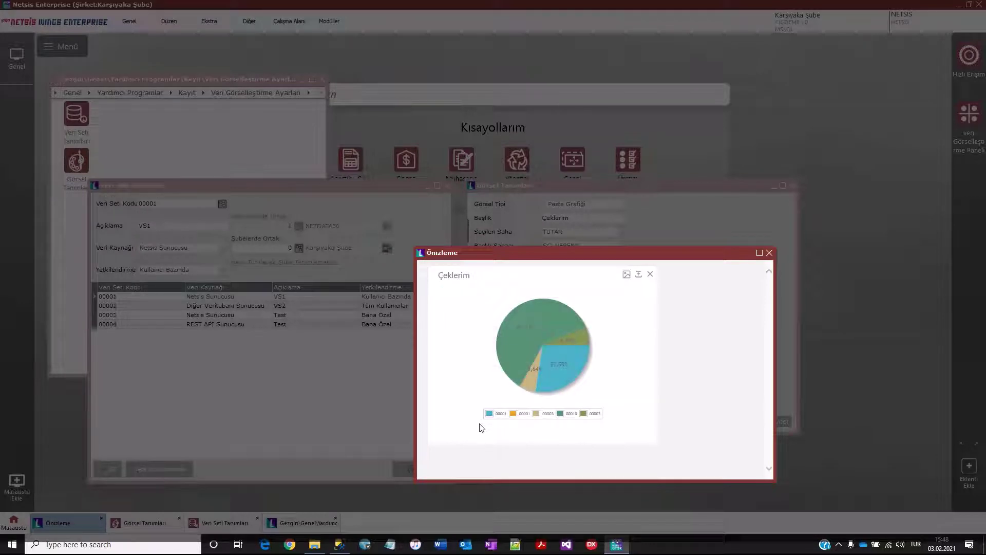
left_click(769, 252)
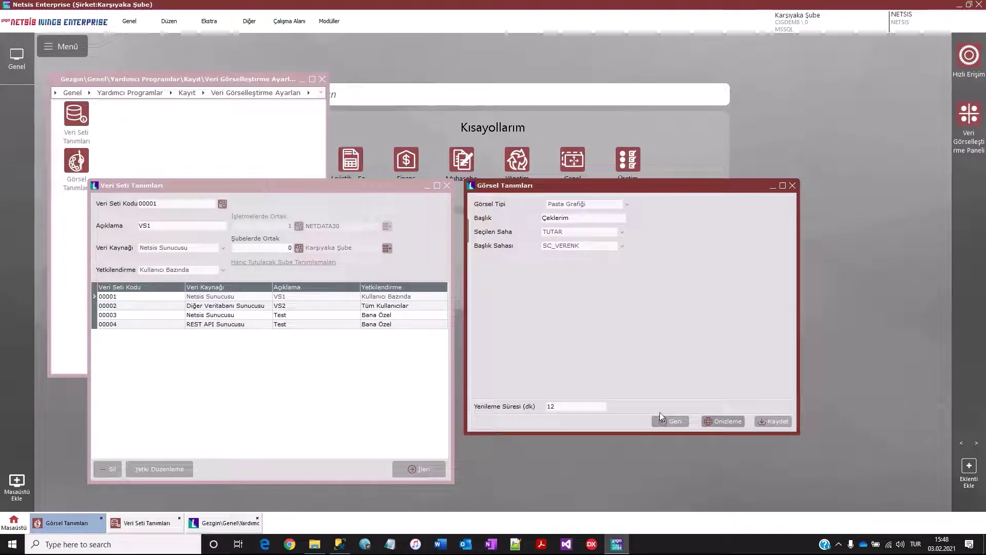
left_click(668, 422)
Open the Tablo Gösterimi visual G4, preview the Çek Tablosu table, and return to the visual list
left_click(561, 325)
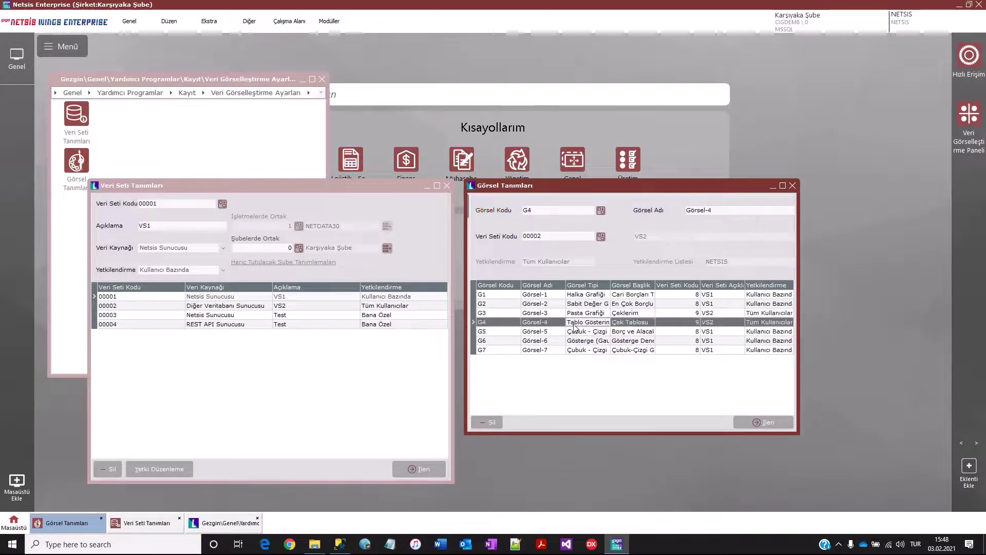
left_click(741, 419)
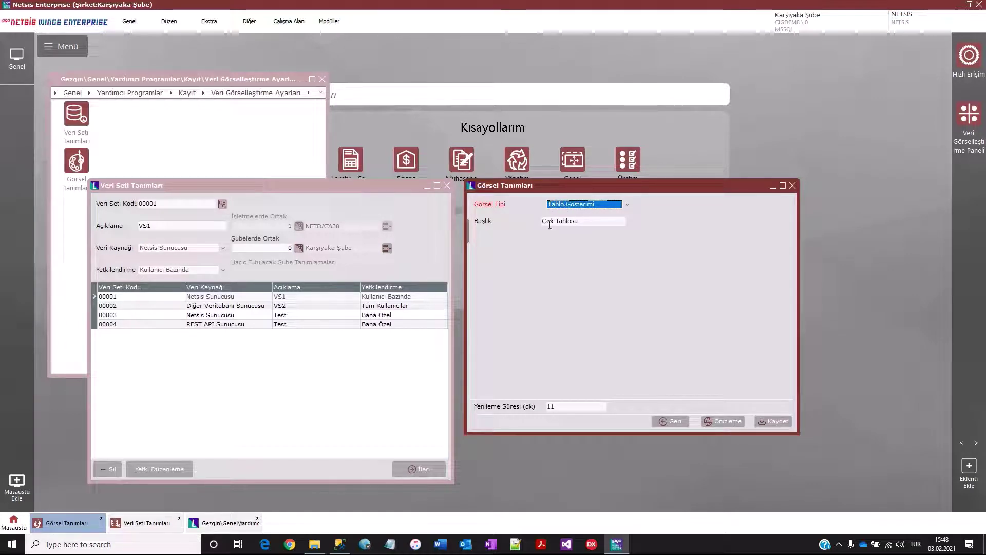
left_click(724, 422)
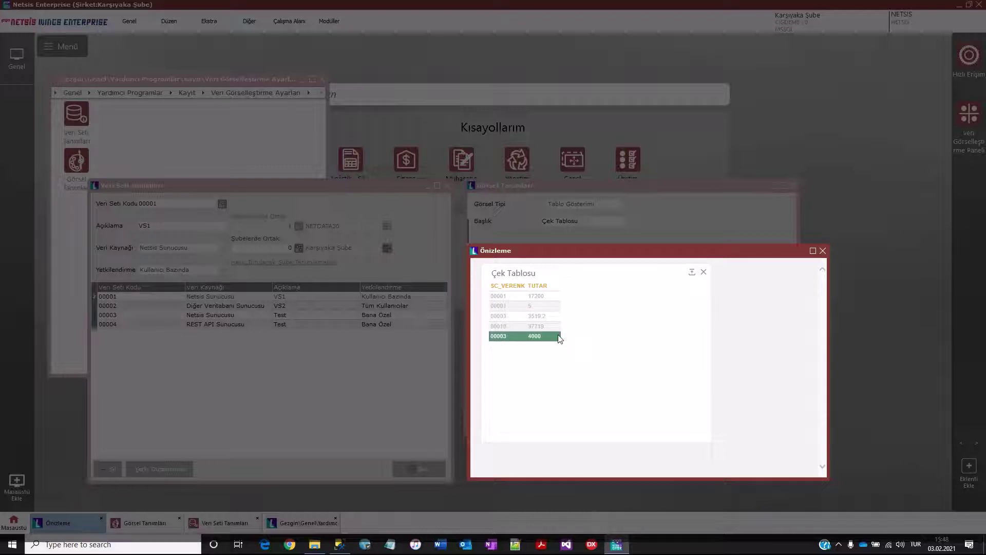
left_click(823, 251)
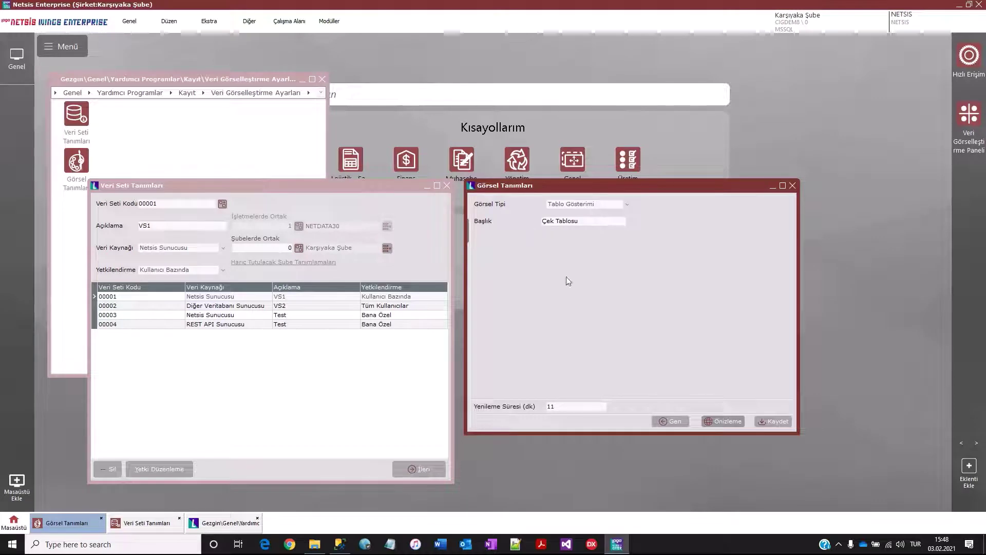
left_click(670, 421)
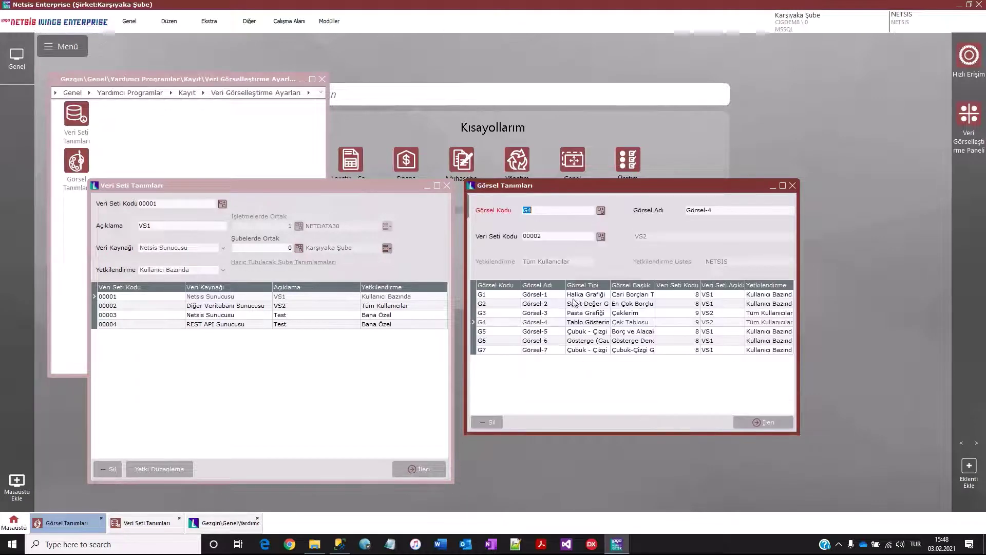
Open the Çubuk - Çizgi Grafiği visual G5 and set its Y Ekseni Başlığı to Tutar
left_click(589, 334)
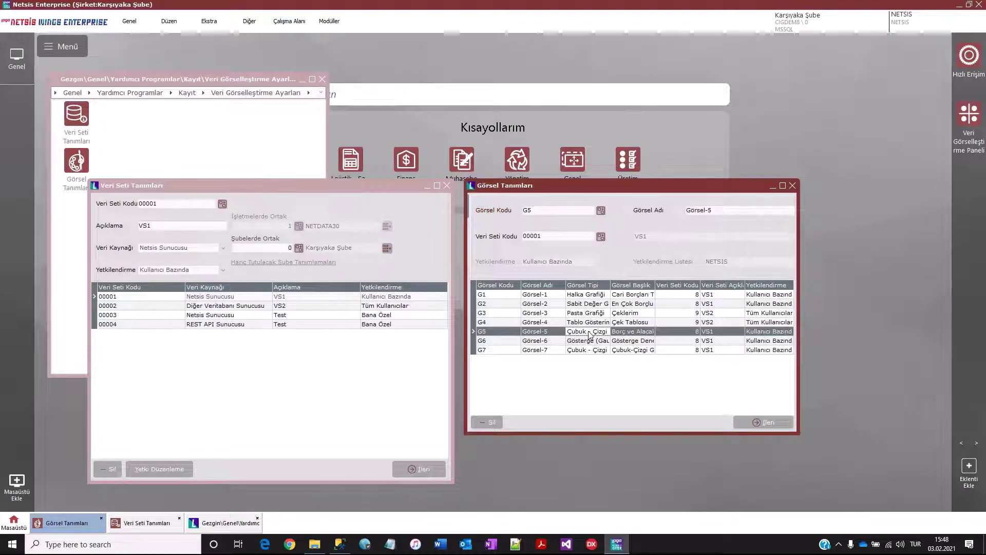
left_click(740, 423)
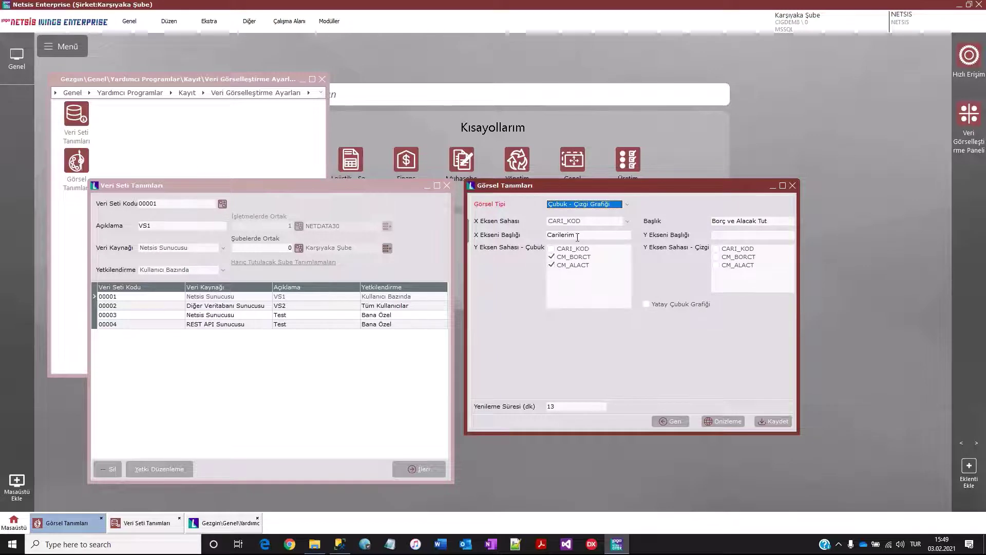
left_click(745, 234)
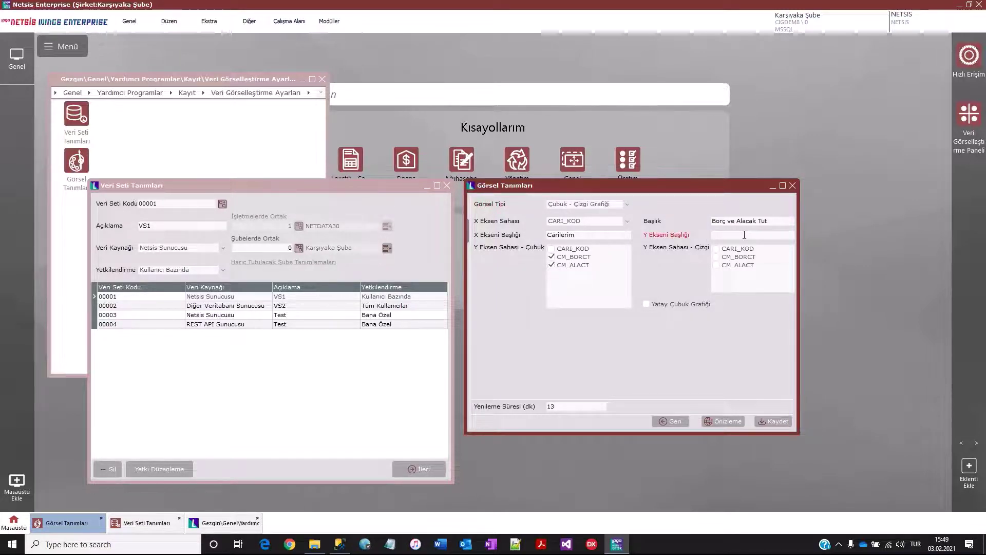
type("Tutar")
Preview the Borç ve Alacak Tut bar chart, inspect the CM_BORCT and CM_ALACT bar values, and close the preview
left_click(724, 422)
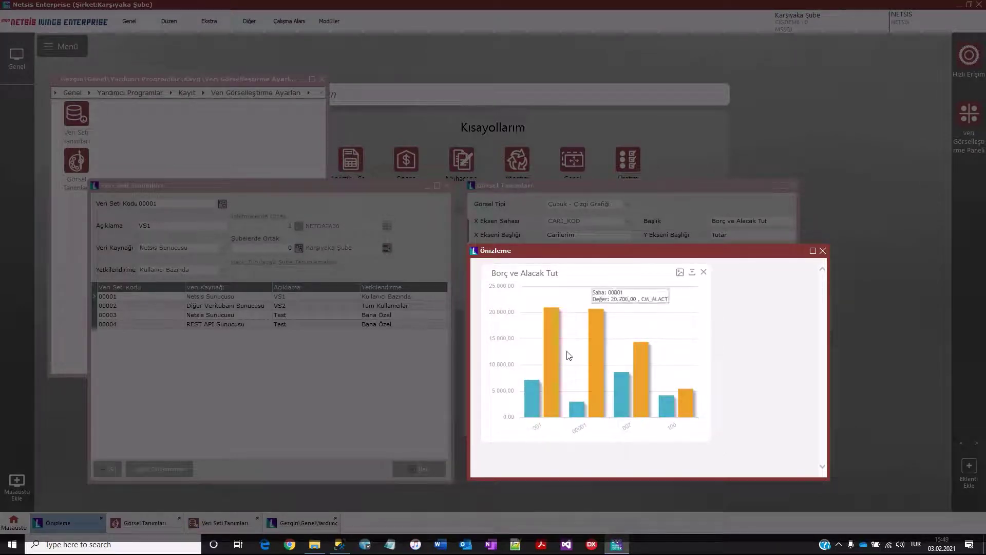
mouse_move(552, 354)
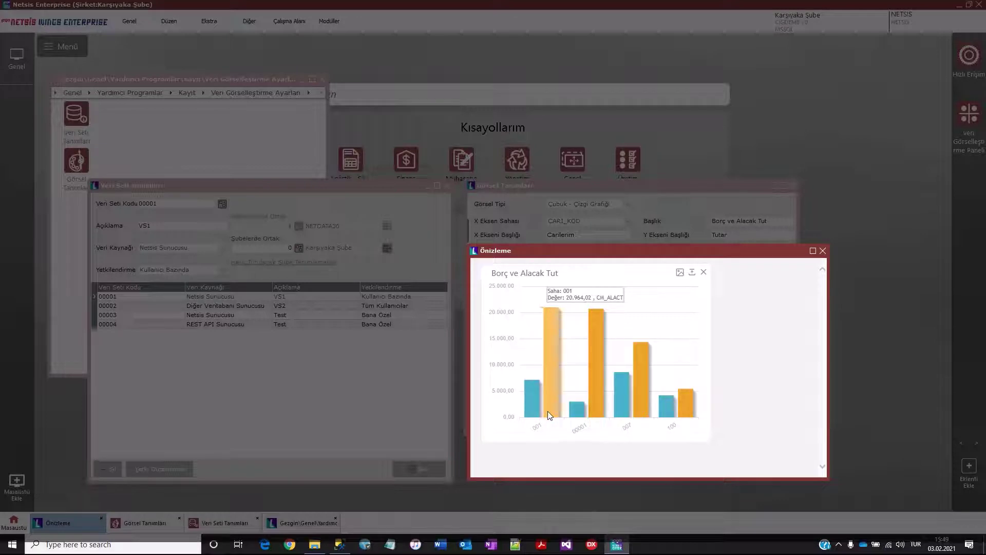
mouse_move(538, 397)
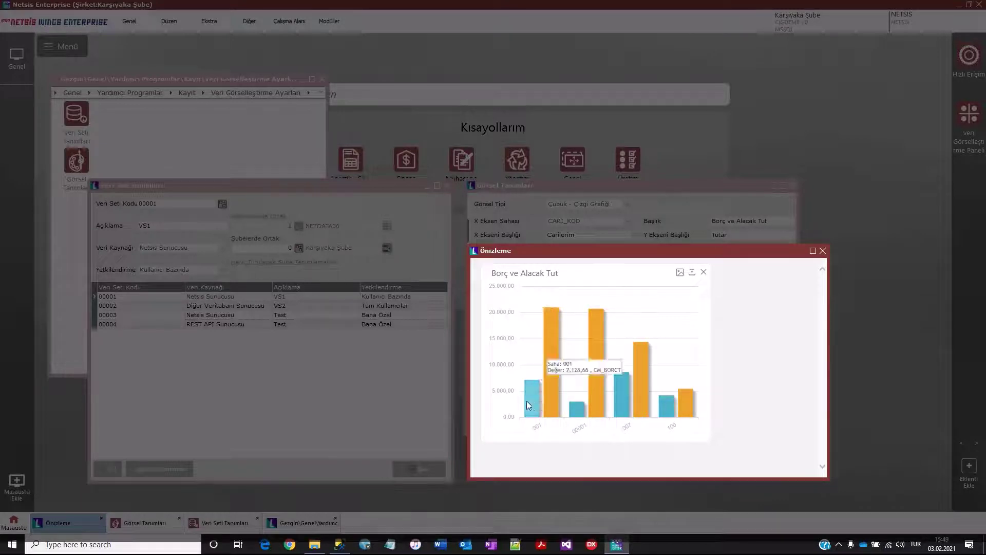
mouse_move(552, 416)
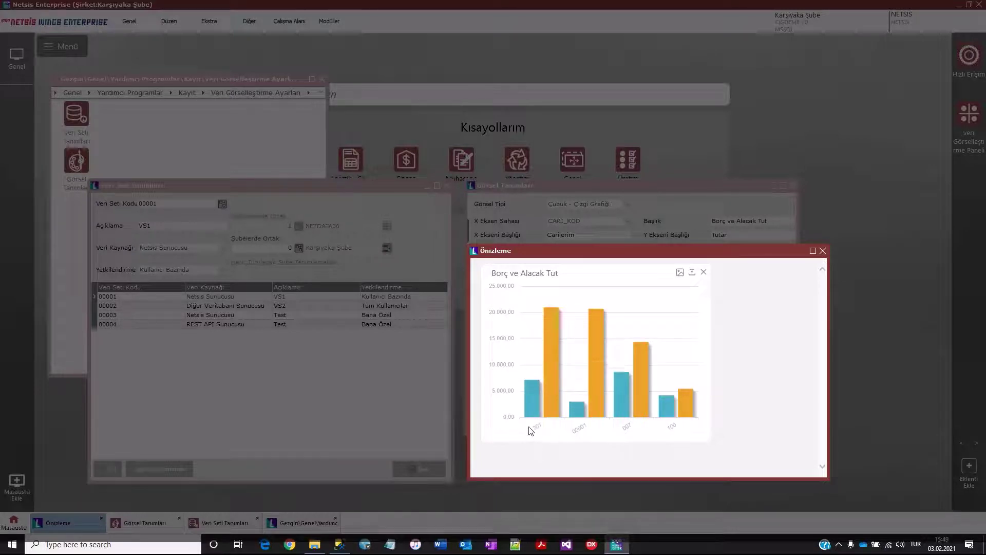
left_click(823, 252)
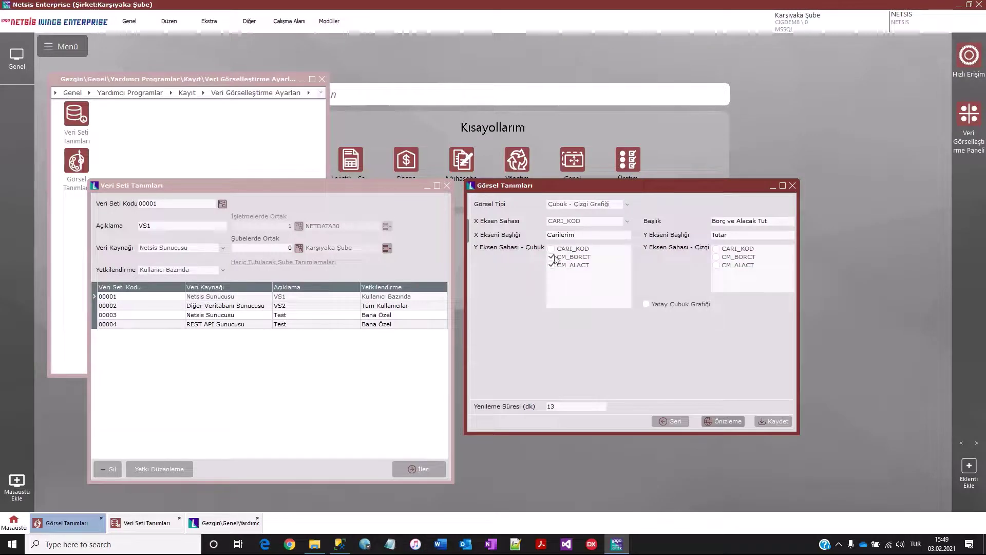
Plot CM_BORCT as a line instead of a bar, keeping CM_ALACT as the bar field, and preview the combined chart
left_click(550, 257)
left_click(552, 264)
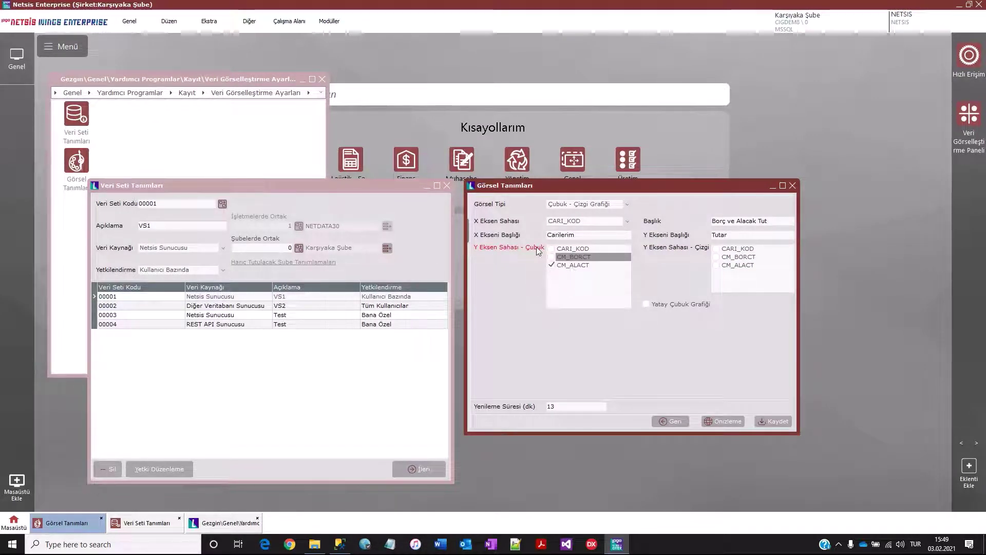
left_click(717, 257)
left_click(719, 265)
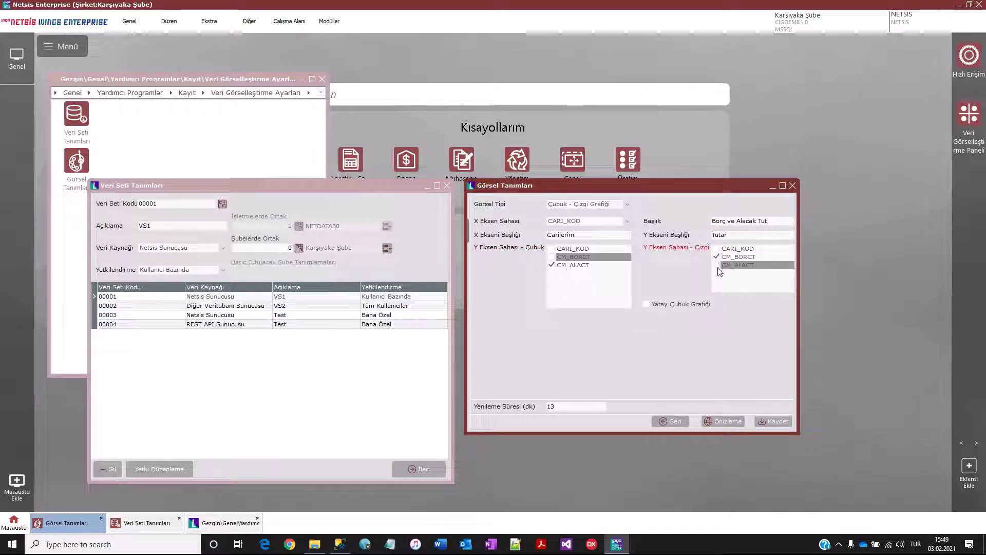
left_click(723, 421)
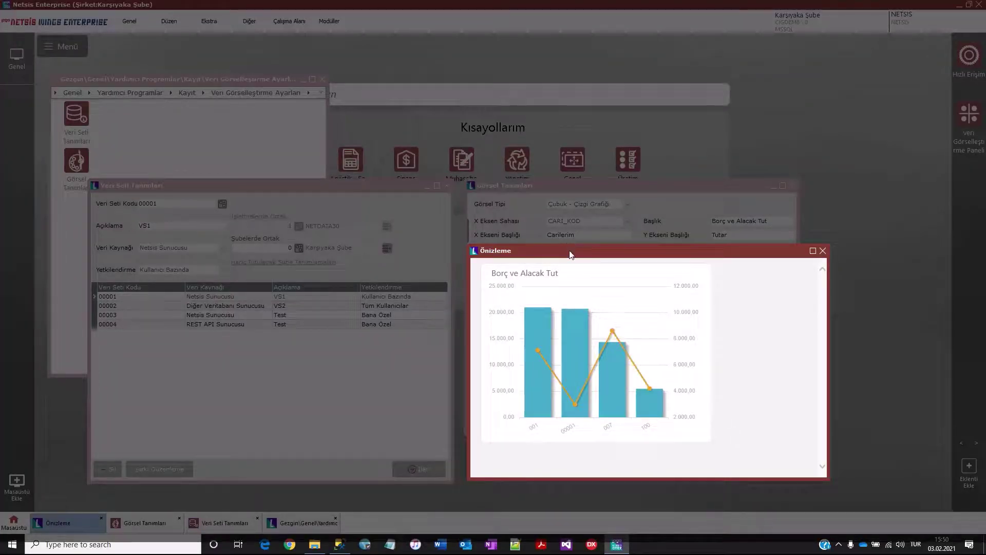
left_click_drag(571, 255, 597, 283)
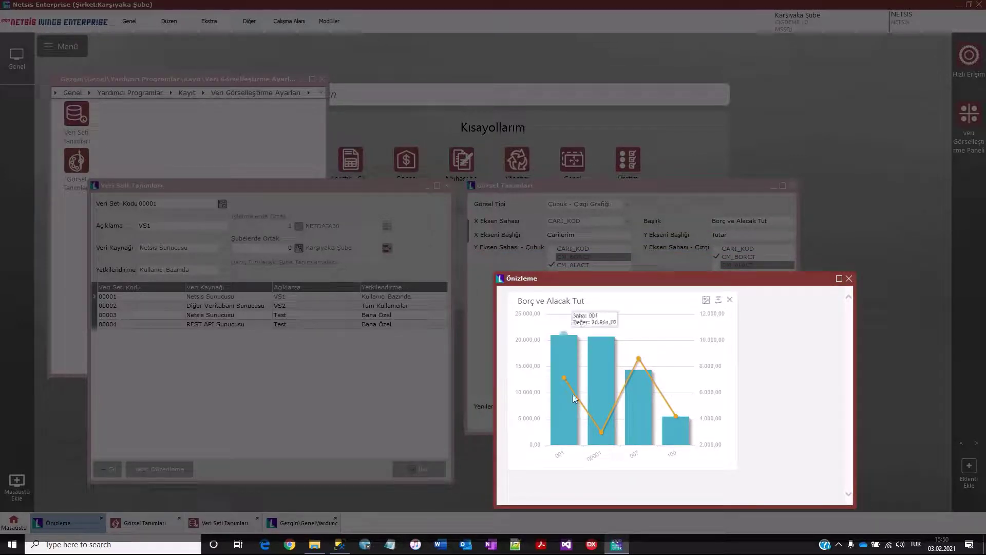
left_click(849, 279)
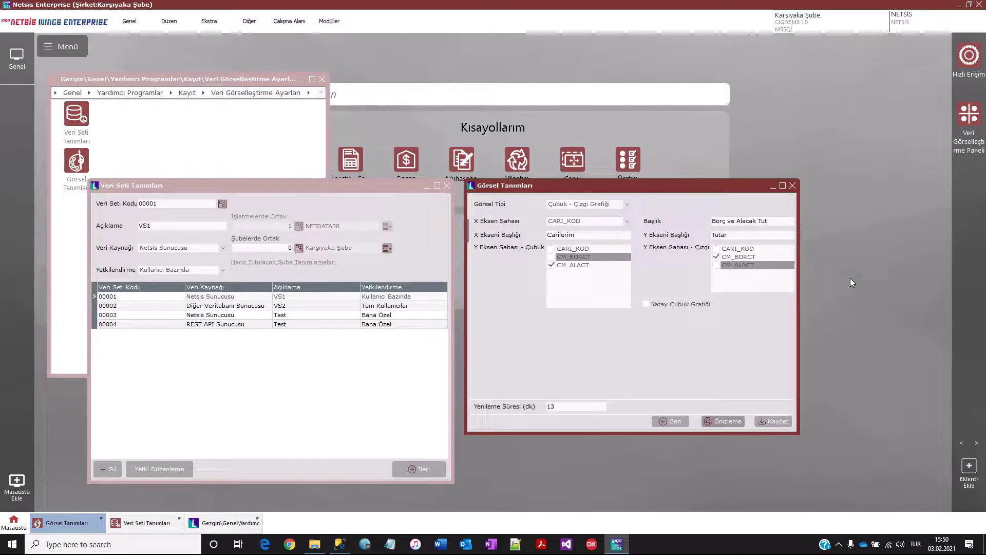
Clear CM_BORCT from the line fields, enable Yatay Çubuk Grafiği, preview the horizontal bar chart and return to the visual list
left_click(718, 257)
left_click(690, 308)
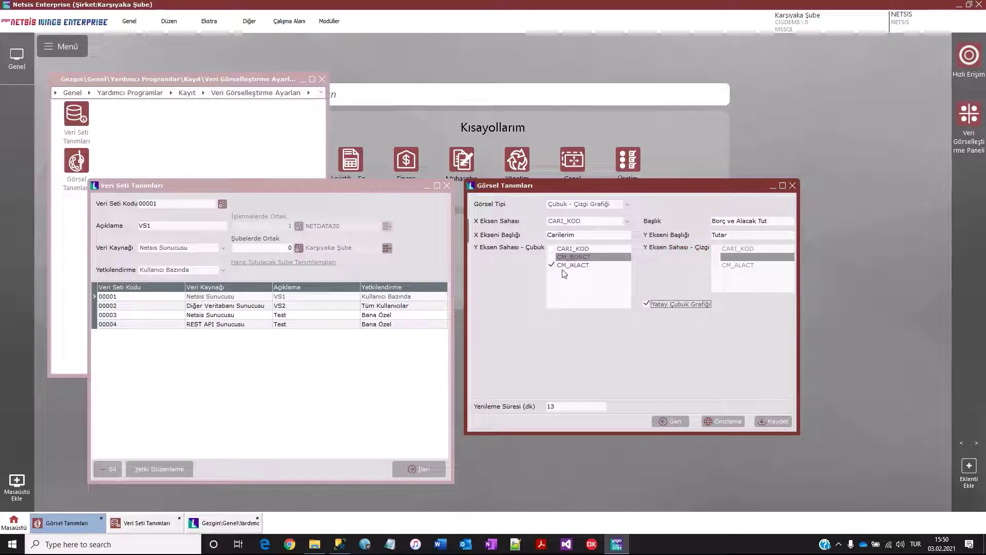
left_click(712, 421)
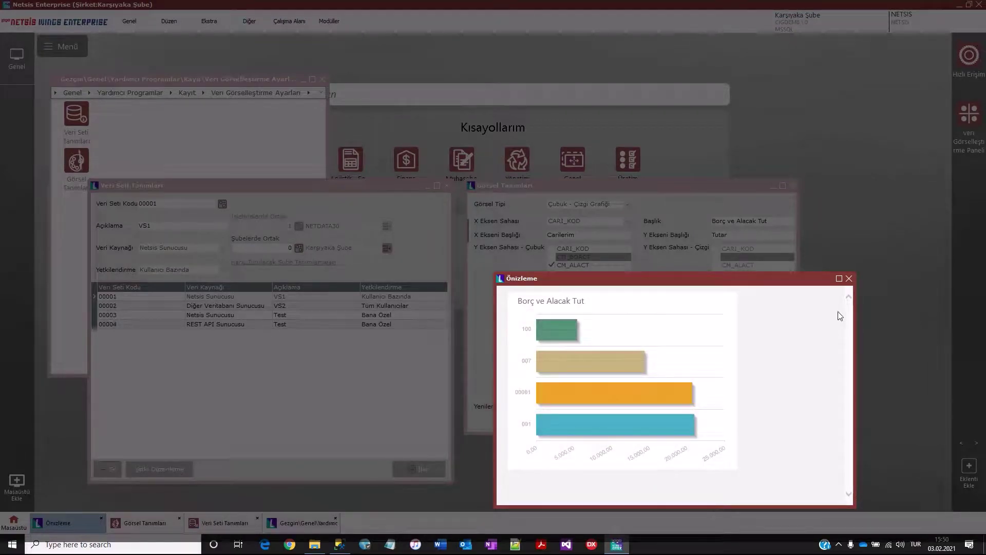
left_click(849, 279)
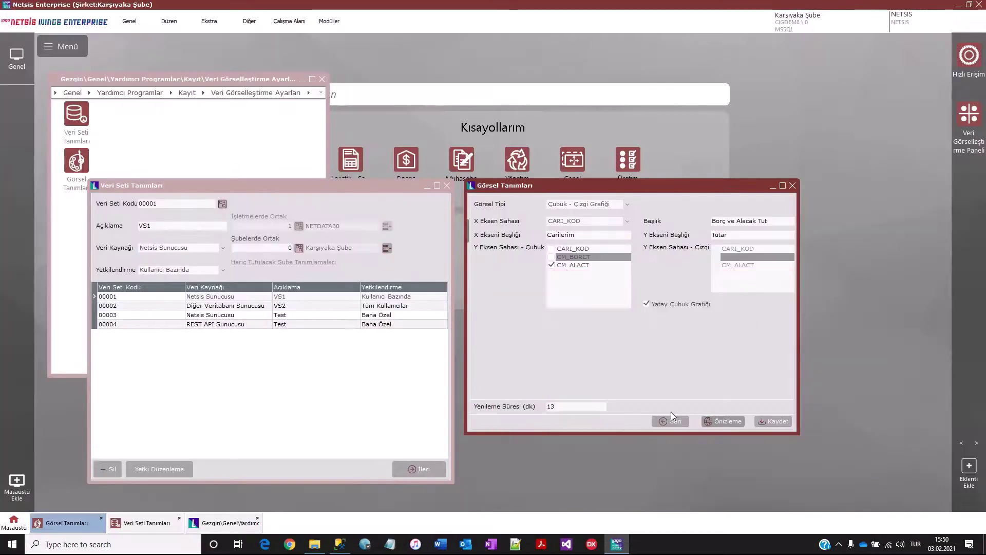
left_click(673, 420)
Review the Gösterge (Gauge) Grafiği visual G6's field, maximum, minimum and color range settings, then go back and close Görsel Tanımları
left_click(594, 341)
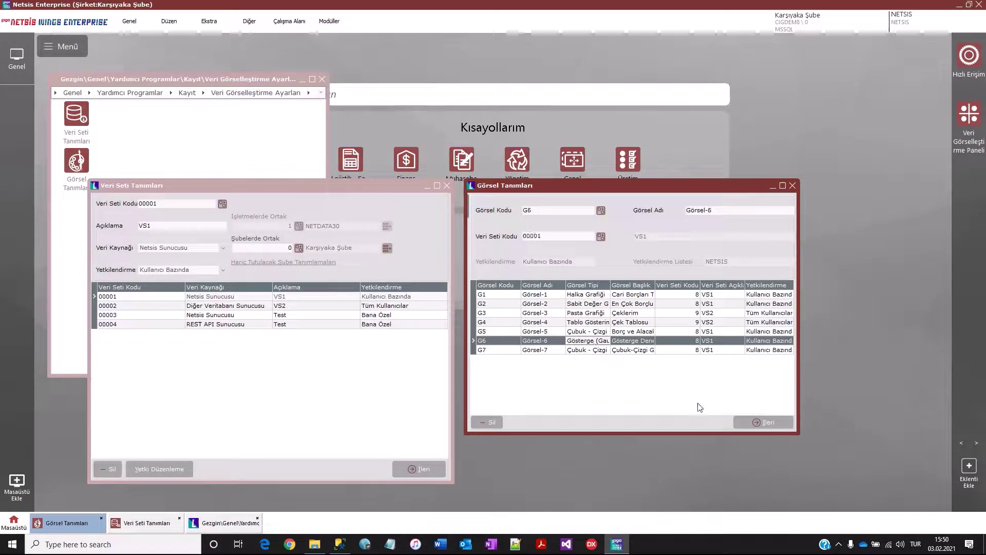
left_click(748, 422)
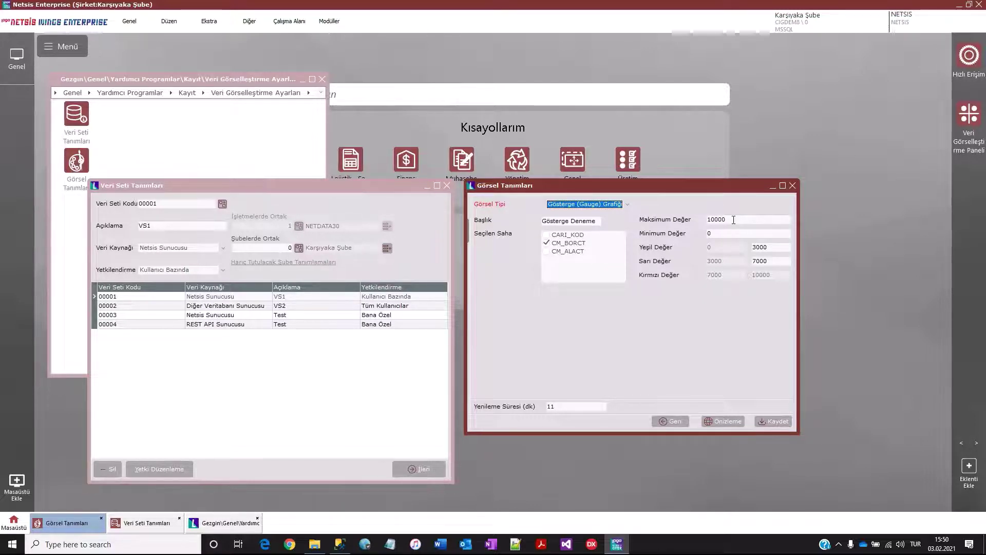
left_click(707, 218)
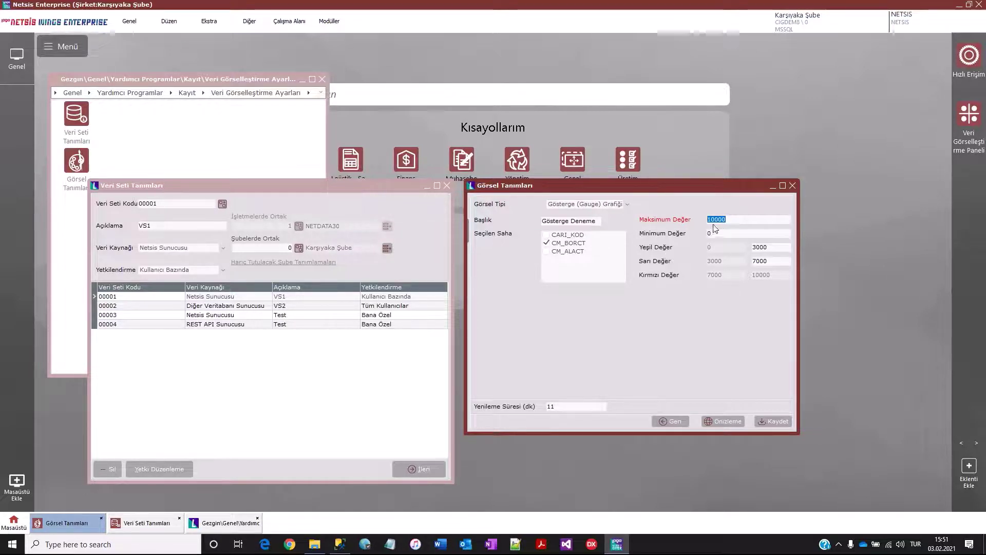
left_click(665, 425)
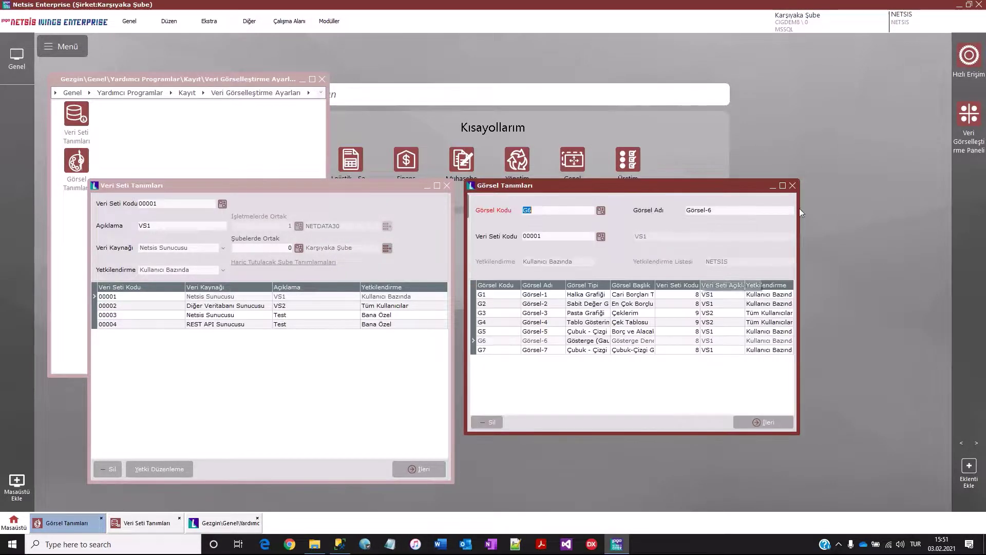
left_click(794, 186)
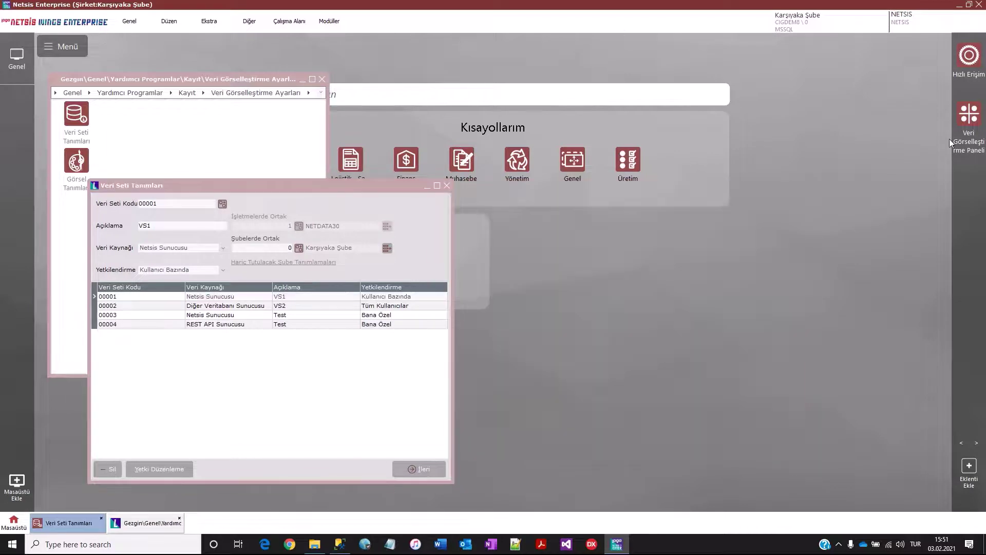
Open the Veri Görselleştirme Paneli and add the Çeklerim and Çek Tablosu visuals to the çekle tab
left_click(969, 123)
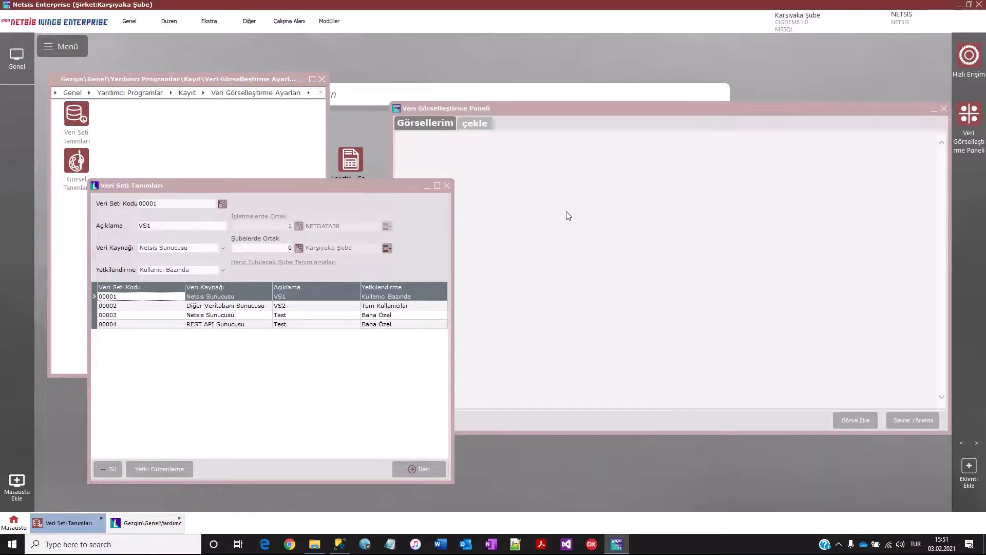
left_click(488, 122)
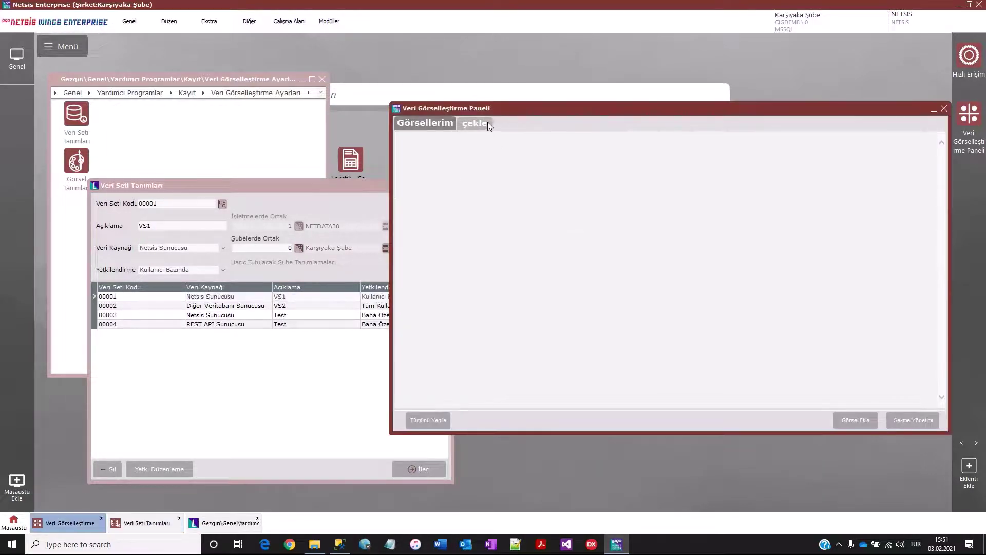
left_click(479, 123)
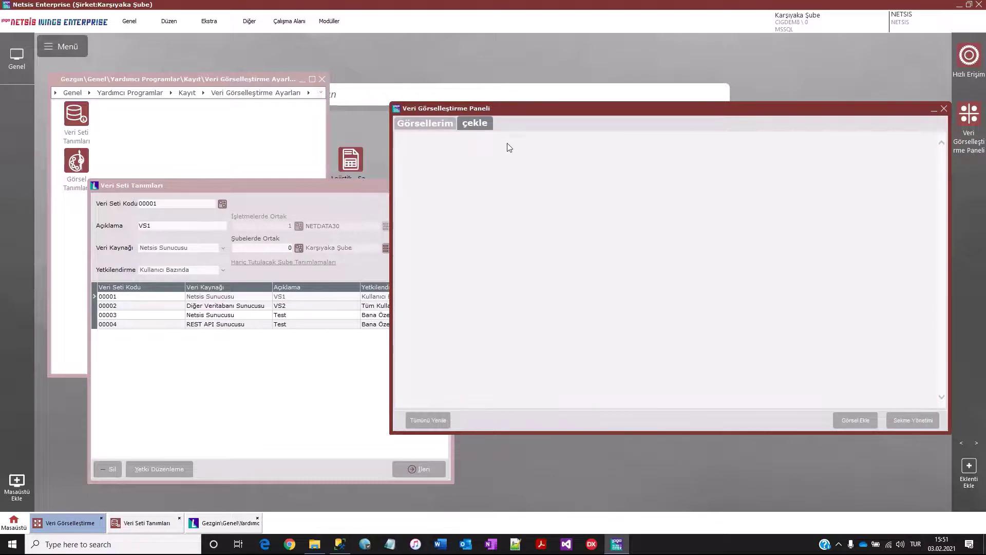
left_click(846, 421)
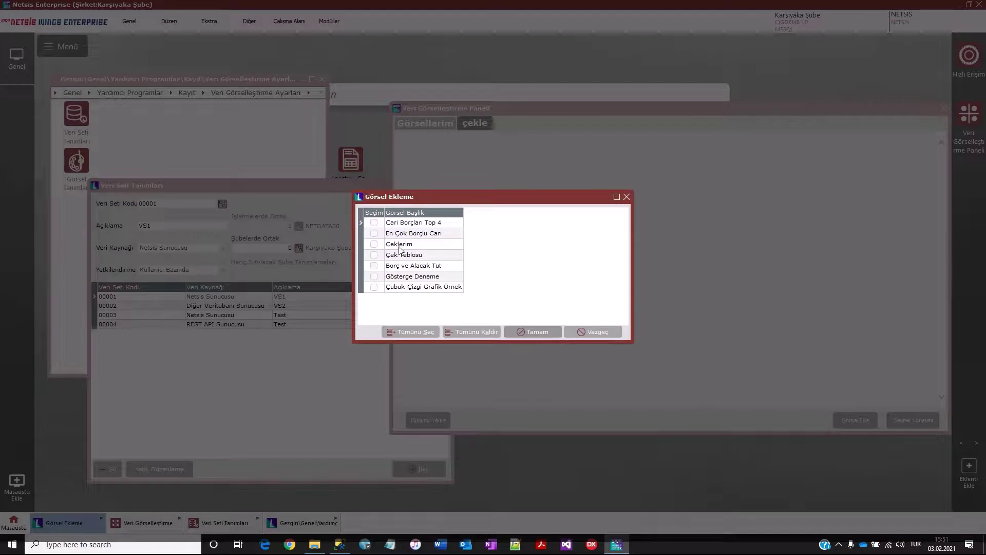
left_click(374, 245)
left_click(376, 255)
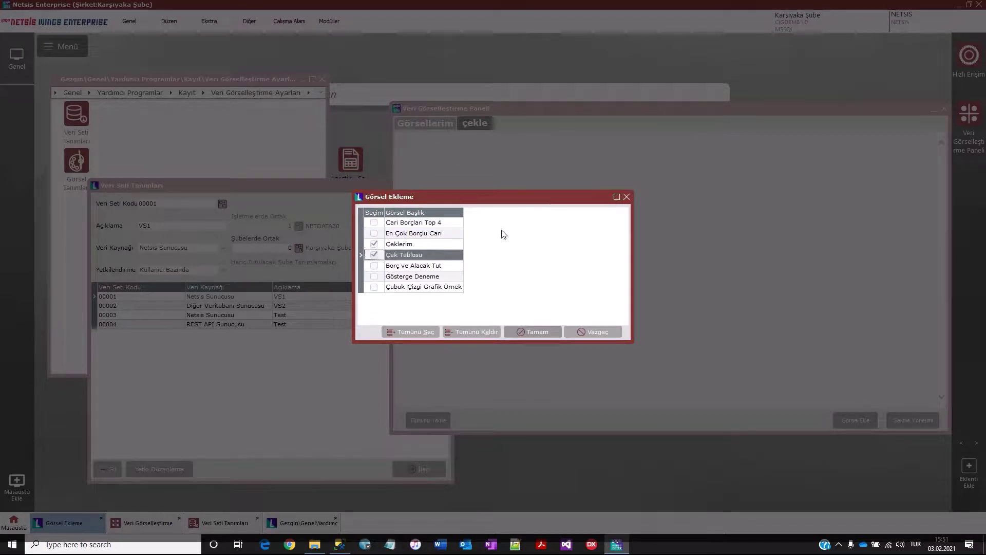
left_click(535, 332)
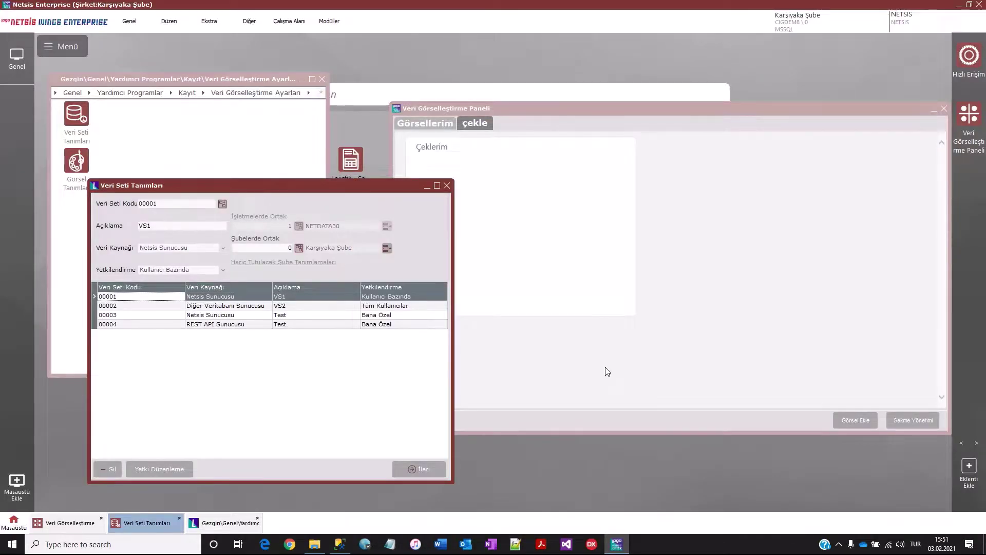
left_click(609, 359)
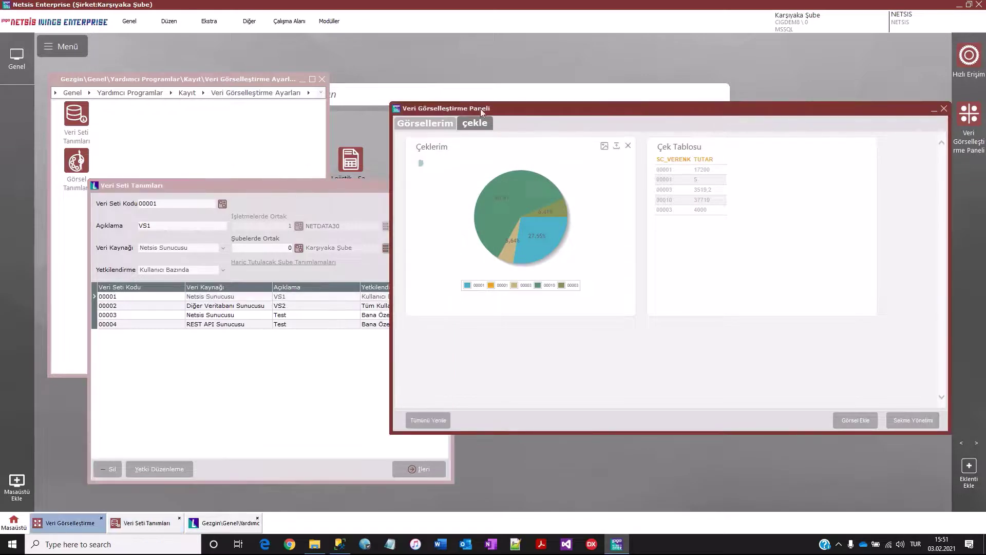
Add Cari Borçları Top 4, En Çok Borçlu Cari, Borç ve Alacak Tut, Gösterge Deneme and Çubuk-Çizgi Grafik Örnek to the Görsellerim tab
left_click(439, 121)
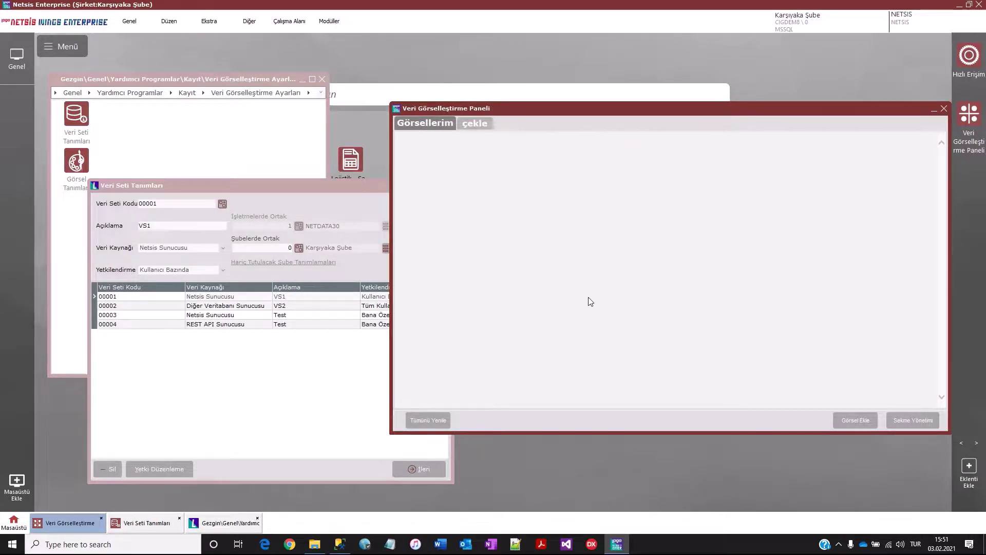
left_click(870, 420)
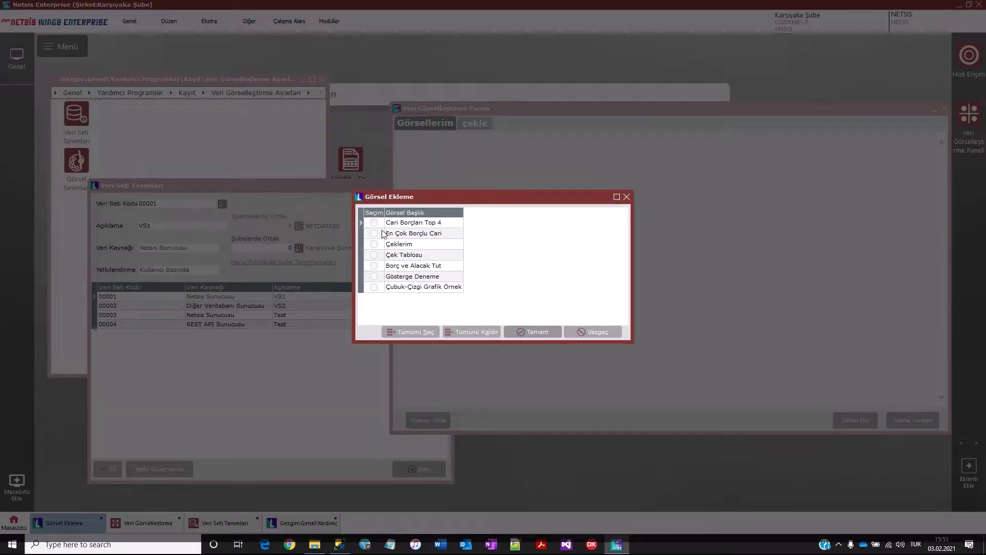
left_click(374, 222)
left_click(374, 233)
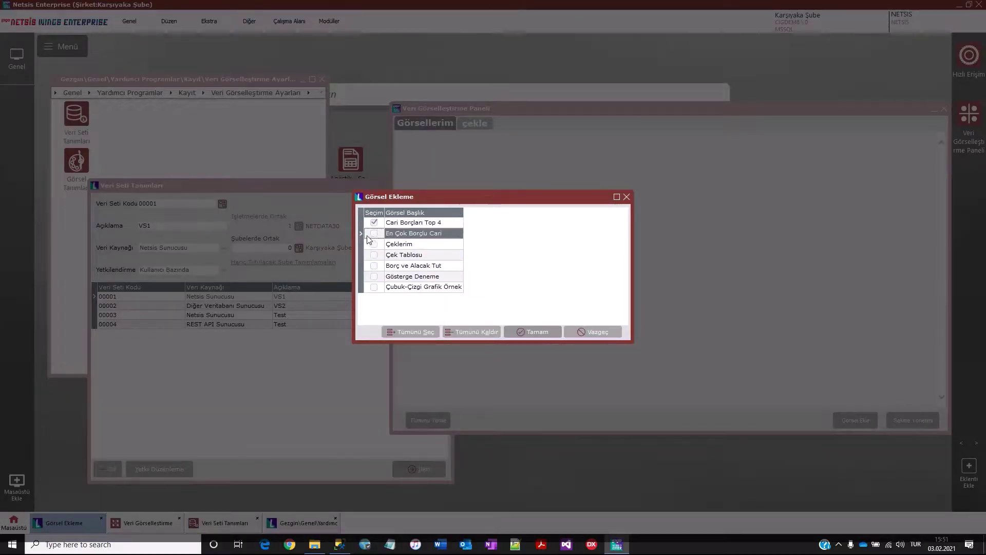
left_click(374, 265)
left_click(375, 276)
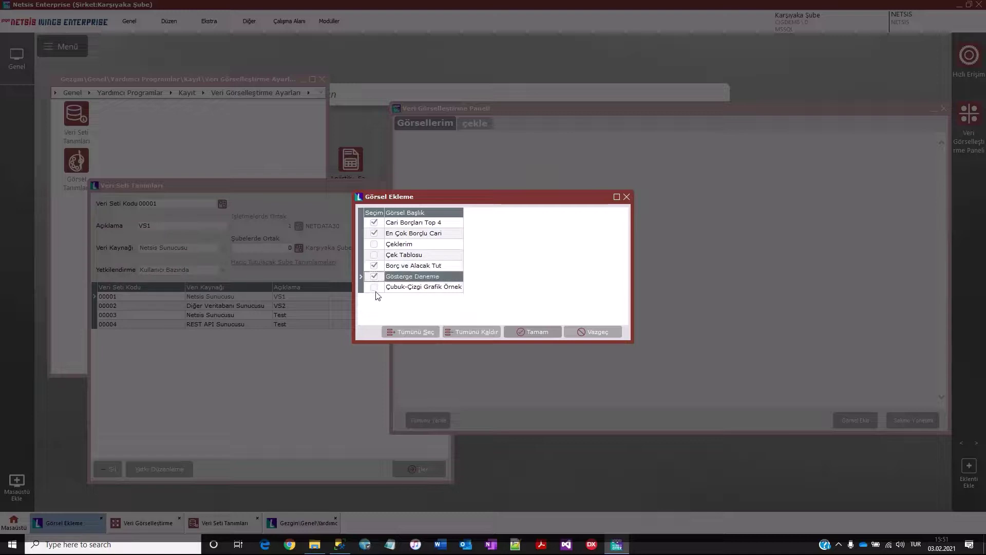
left_click(376, 288)
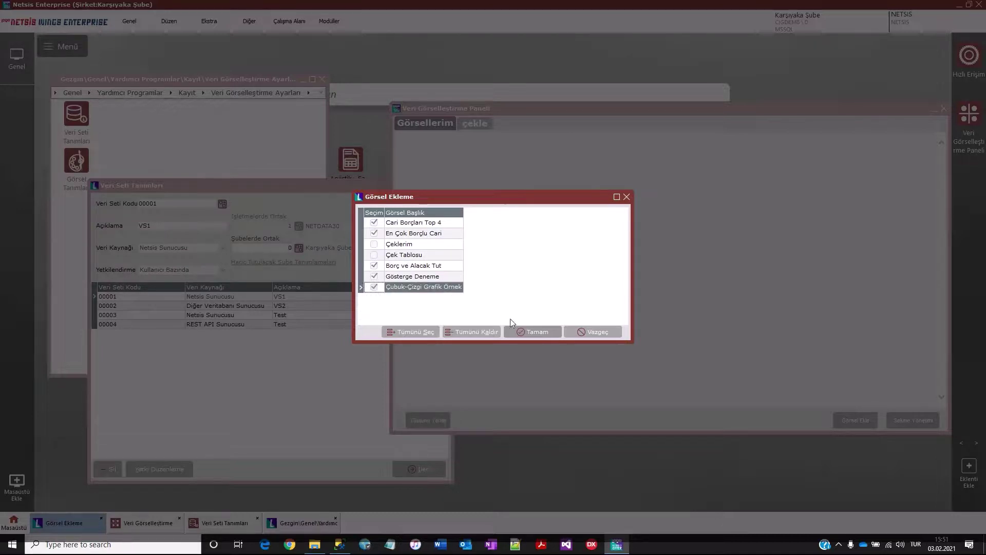
left_click(532, 332)
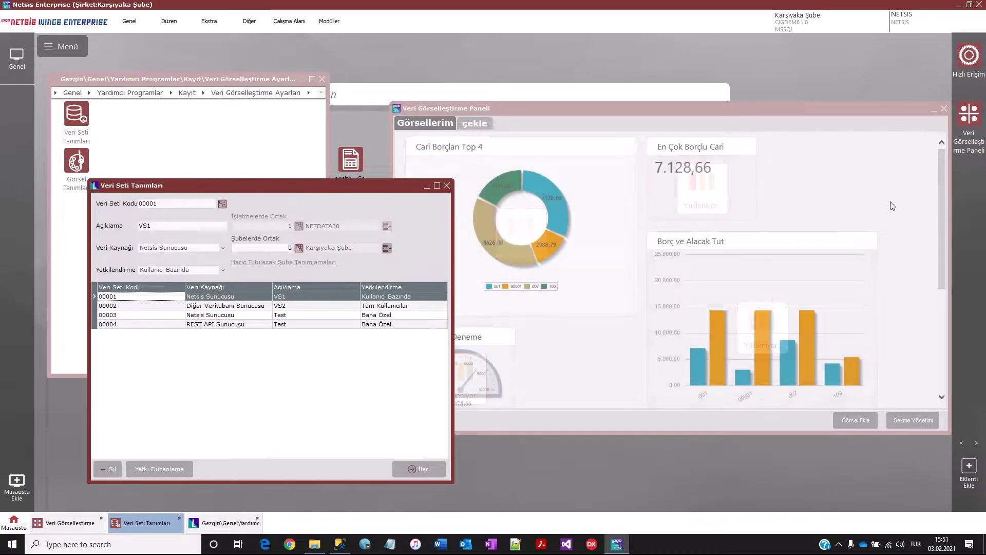
left_click(876, 190)
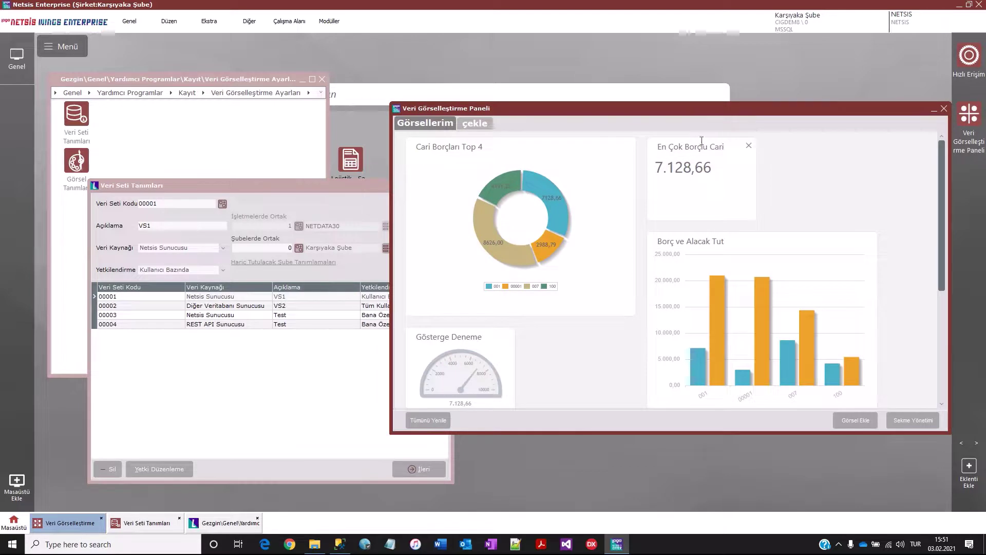
View the çekle visuals, return to Görsellerim and refresh all of its visuals
left_click(478, 125)
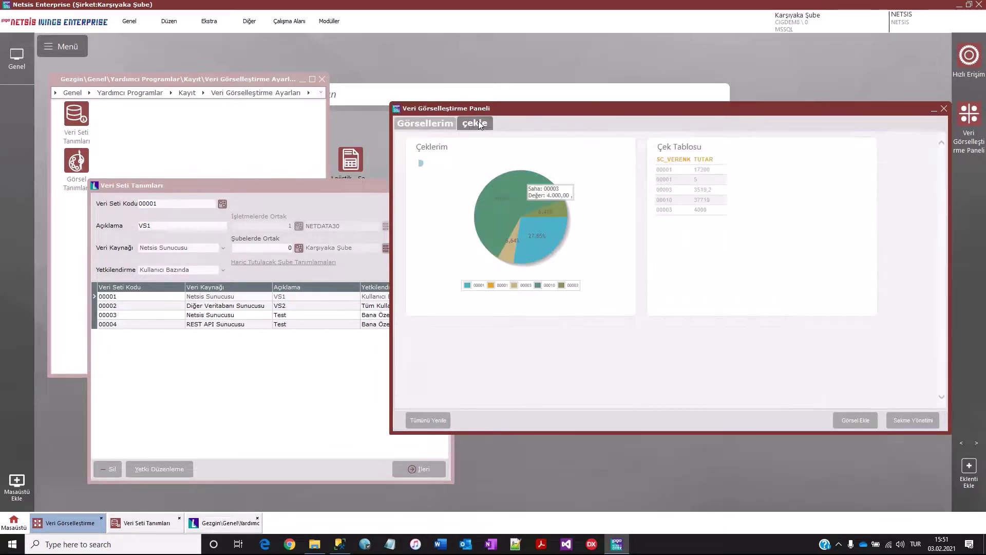
left_click(445, 124)
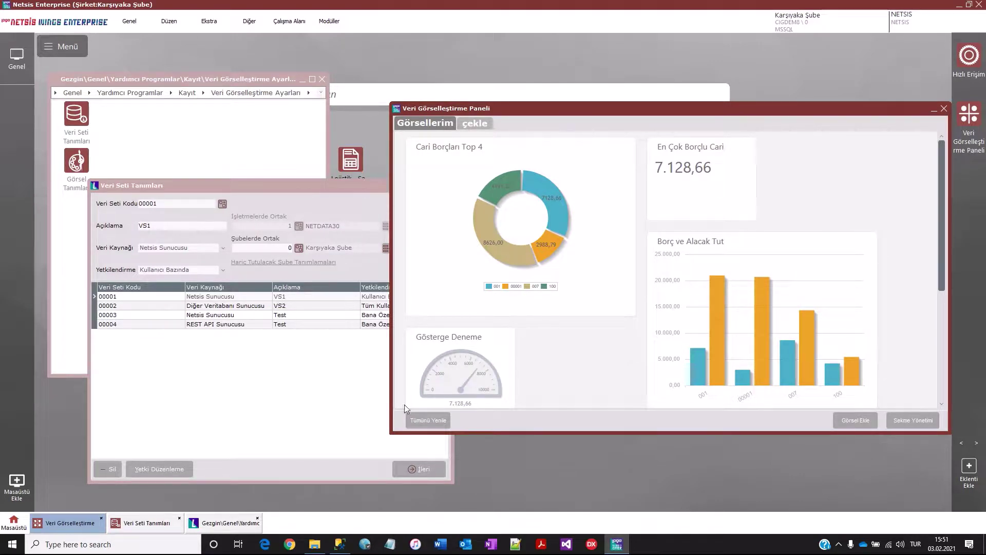
left_click(440, 422)
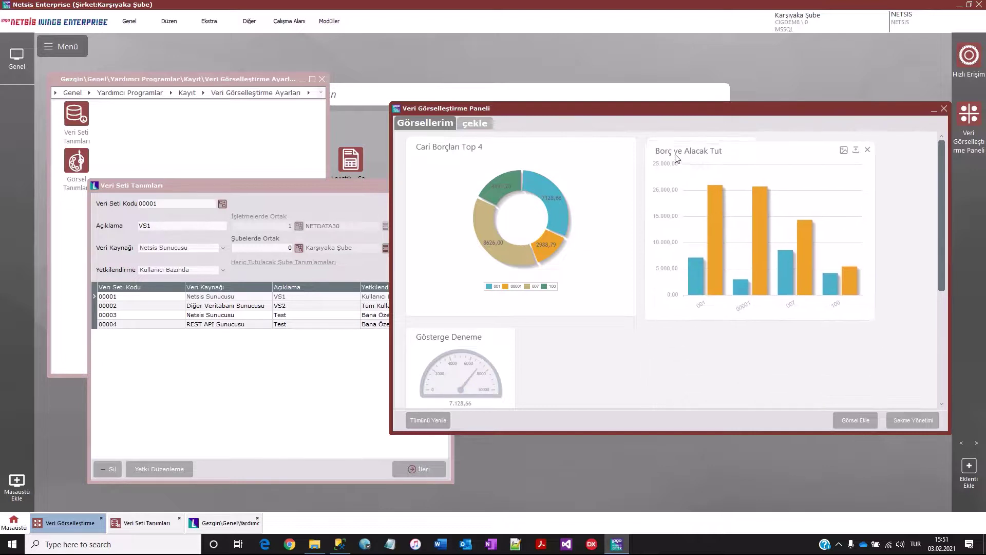
Move Borç ve Alacak Tut beside Cari Borçları Top 4, then close and reopen the panel to check the layout
left_click_drag(670, 147, 673, 150)
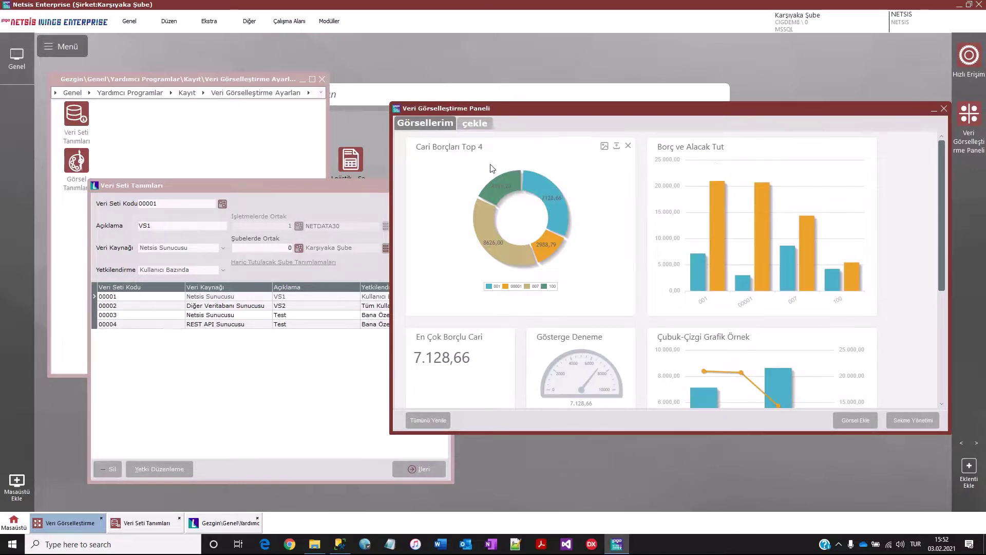
left_click(944, 108)
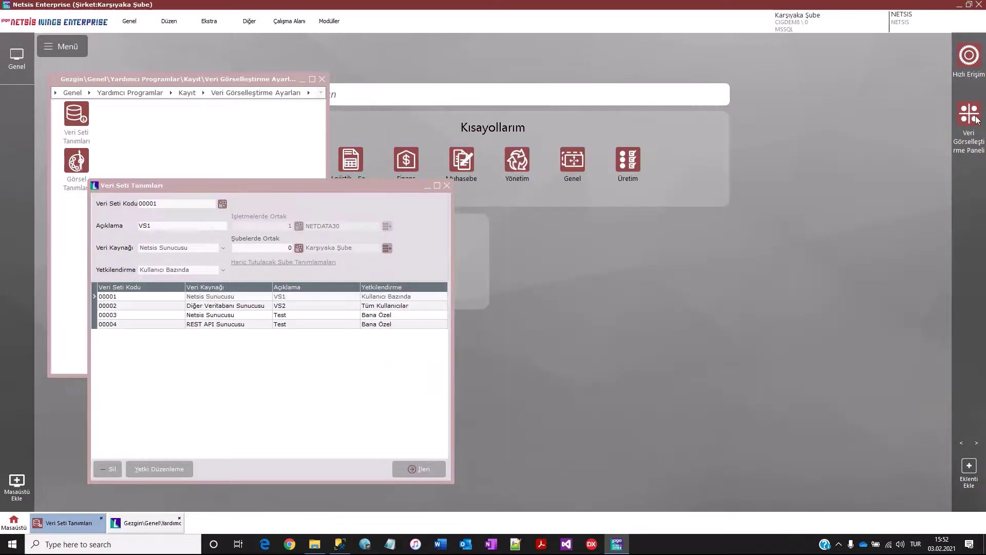
left_click(969, 114)
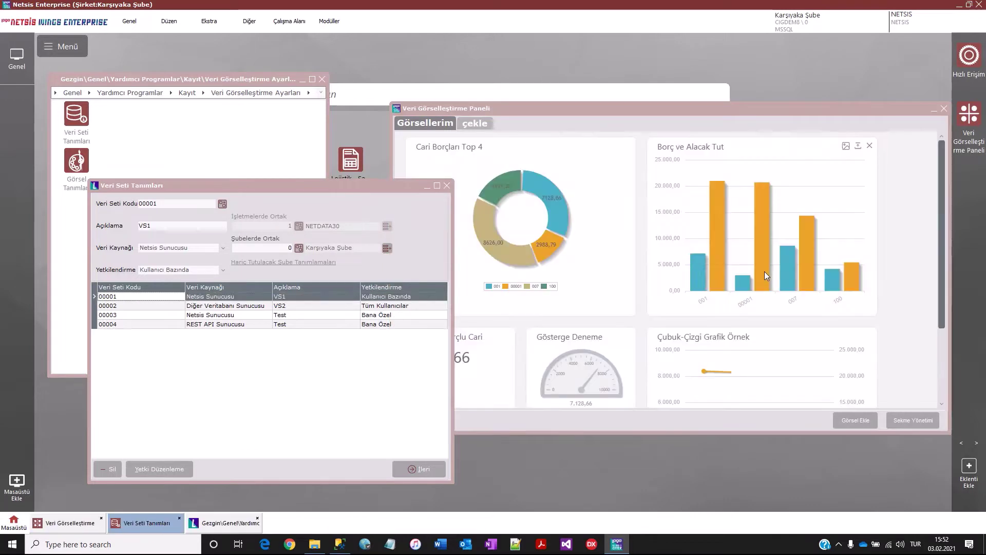
left_click(756, 115)
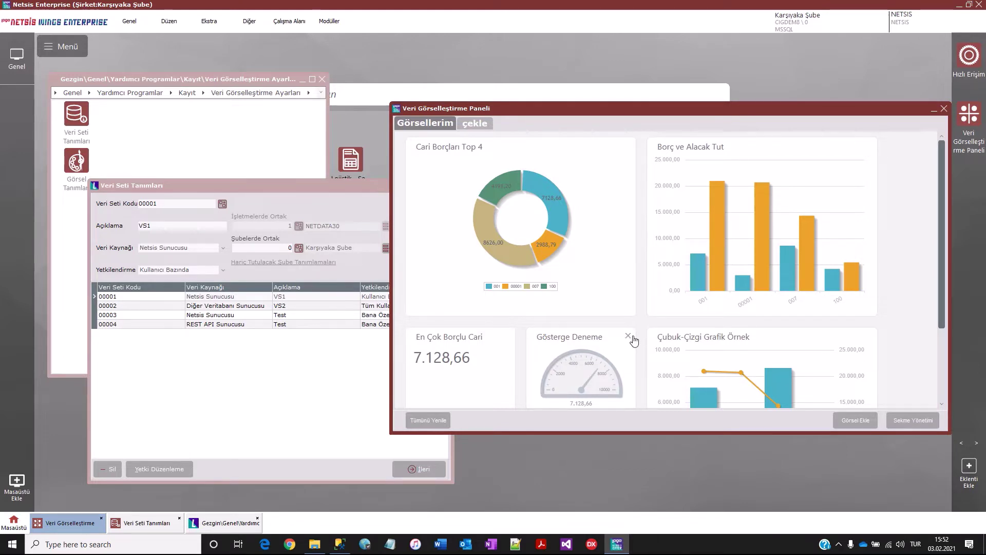
Remove the Gösterge Deneme gauge from the Görsellerim tab
left_click(630, 336)
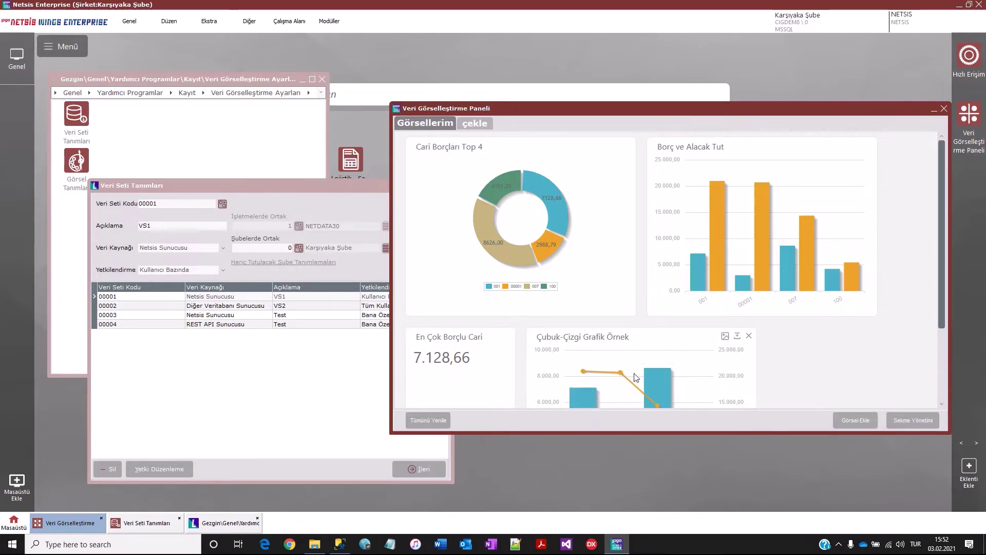